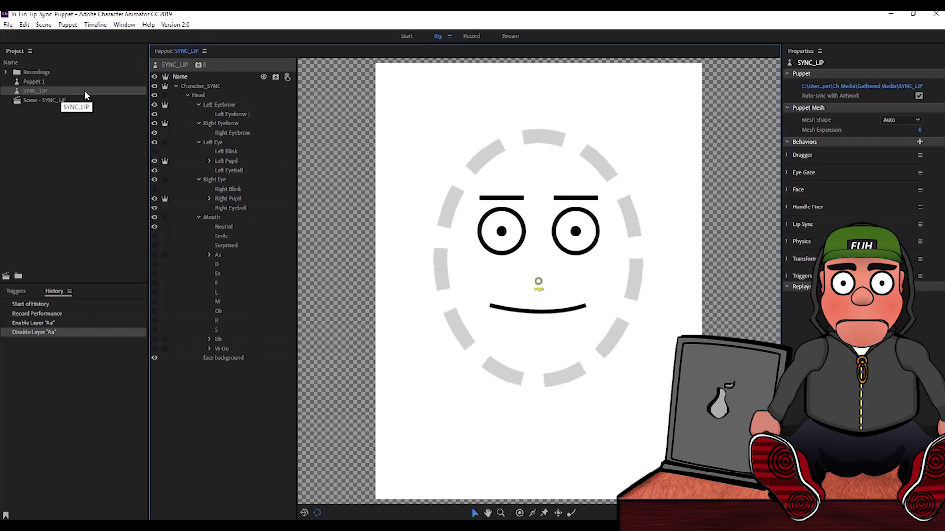
# Step: Bring up SYNC_LIP.psd in Photoshop and collapse the History panel to enlarge the canvas area
pyautogui.click(408, 35)
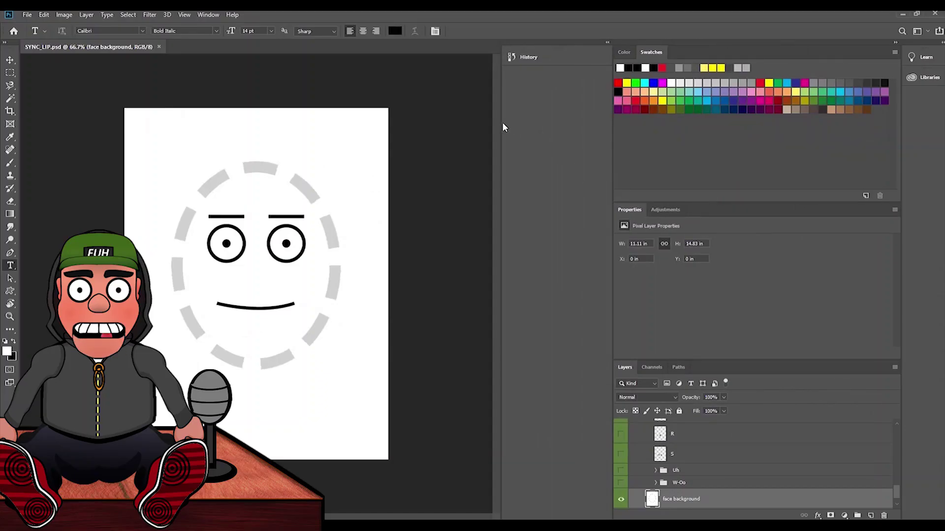
pyautogui.moveTo(502, 123); pyautogui.dragTo(606, 134)
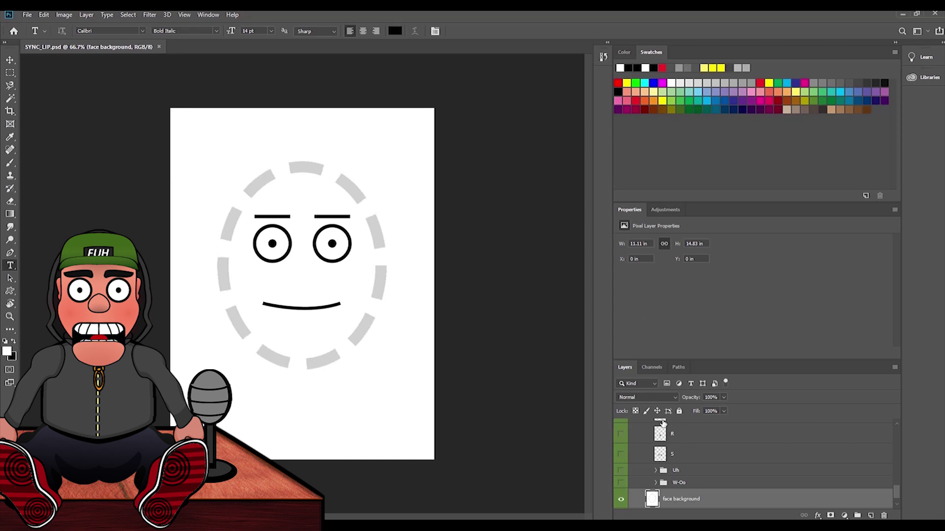
# Step: Find the Mouth group's Neutral layer and switch its visibility off and on again to preview it
pyautogui.scroll(-2, 899, 489)
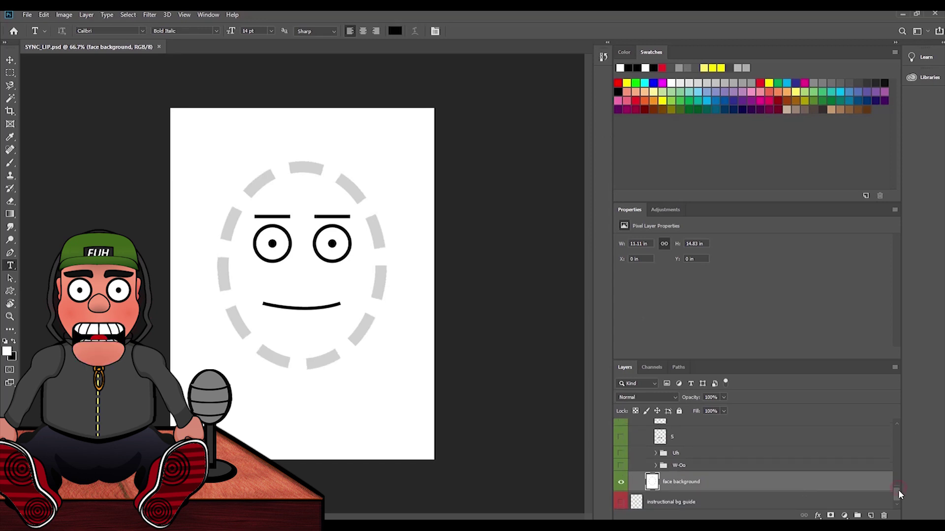
pyautogui.moveTo(899, 489); pyautogui.dragTo(898, 458)
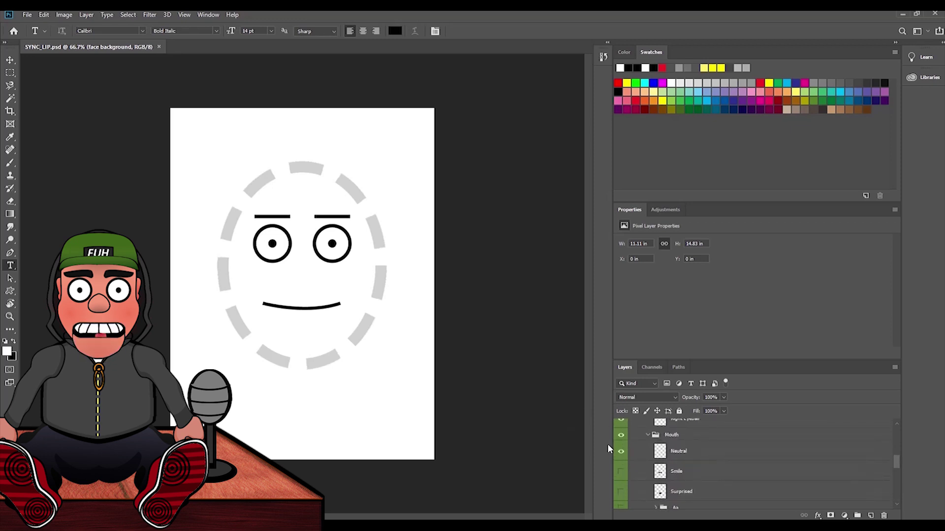
pyautogui.click(622, 451)
pyautogui.click(621, 451)
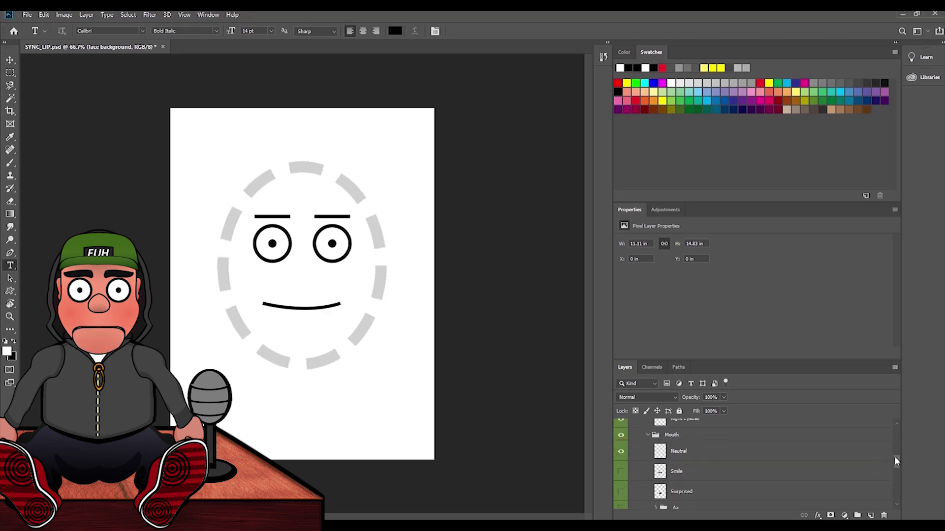
# Step: Preview the D mouth shape in the Mouth group by briefly showing its layer
pyautogui.moveTo(894, 457); pyautogui.dragTo(896, 469)
pyautogui.click(622, 445)
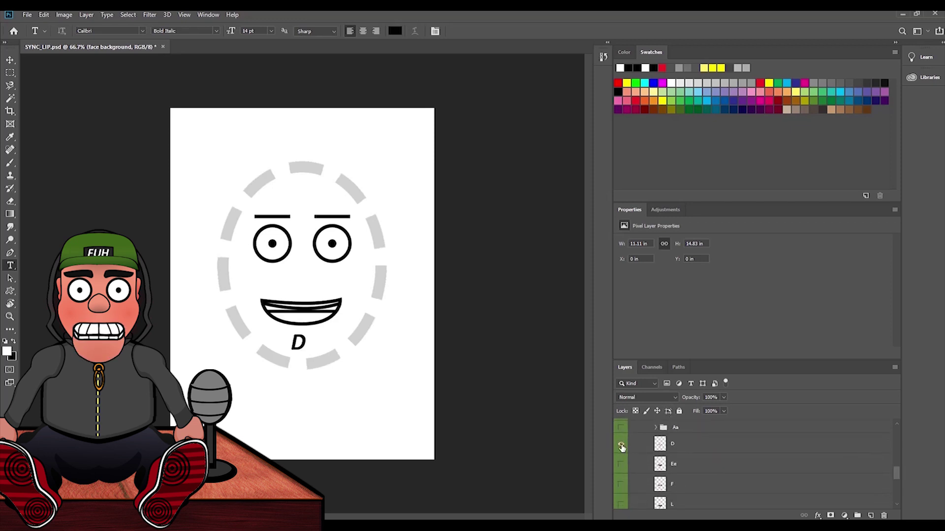
pyautogui.click(622, 447)
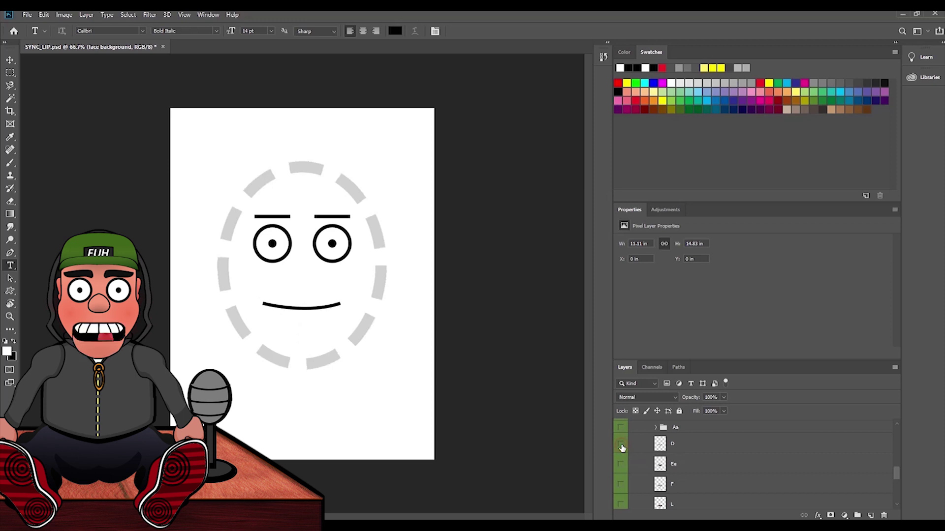
# Step: Show the D layer, marquee-select the letter D under the mouth, clear the selection and hide the layer again
pyautogui.click(622, 447)
pyautogui.click(689, 446)
pyautogui.press('m')
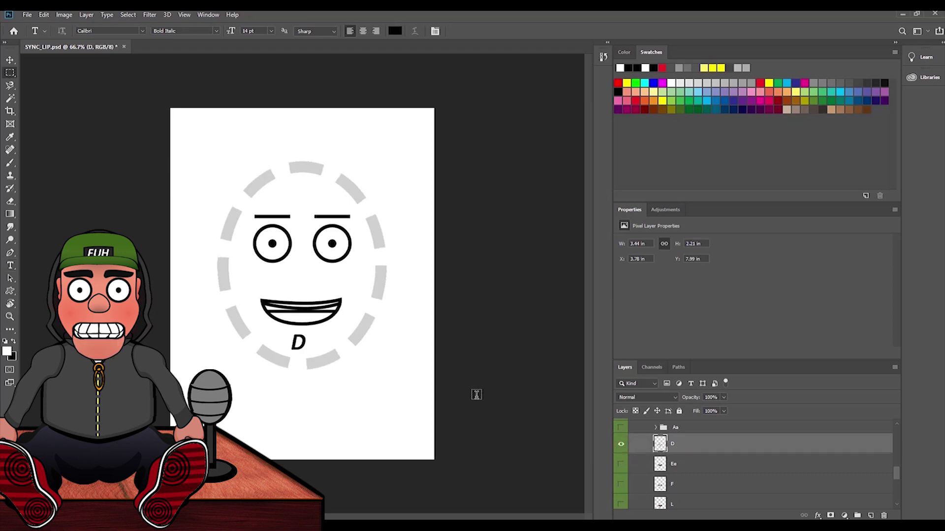
pyautogui.moveTo(283, 331); pyautogui.dragTo(312, 358)
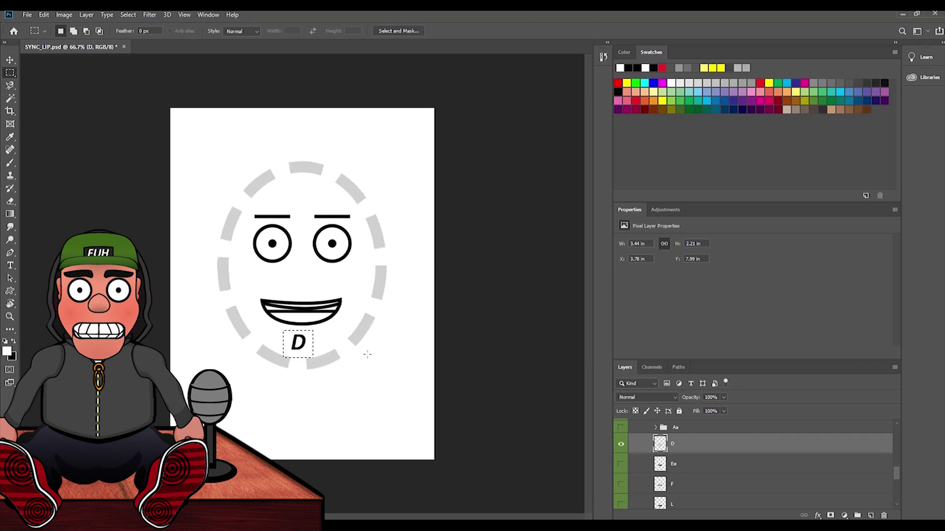
pyautogui.hotkey('ctrl', 'd')
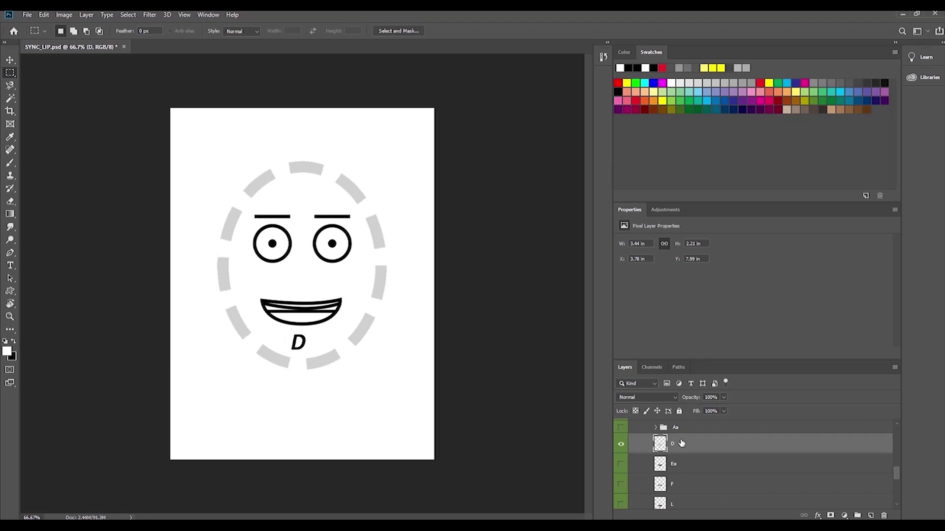
pyautogui.click(621, 444)
# Step: Preview the Ee and F mouth shapes by briefly showing each layer
pyautogui.click(622, 464)
pyautogui.click(621, 464)
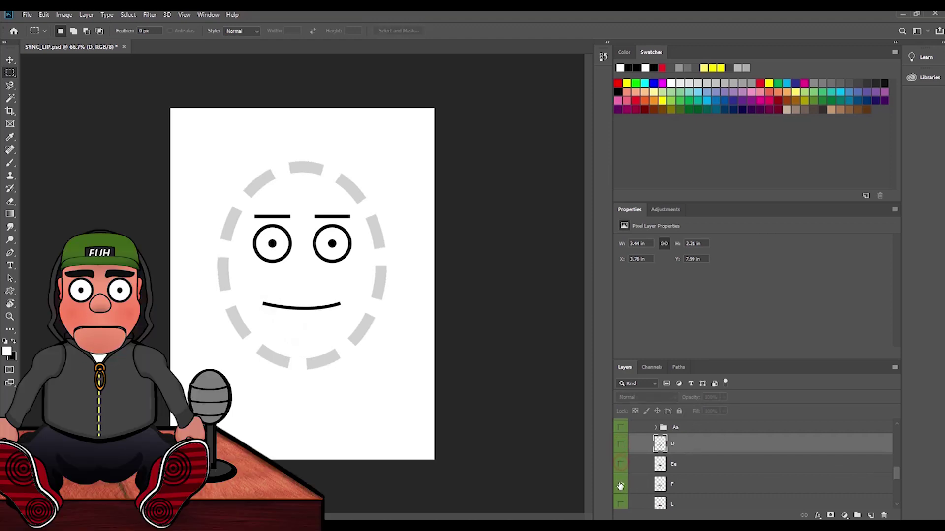
pyautogui.click(620, 485)
pyautogui.click(621, 484)
# Step: Preview the W-Oo mouth shape and expand its group to inspect the frame layers inside
pyautogui.moveTo(897, 477); pyautogui.dragTo(896, 495)
pyautogui.click(621, 459)
pyautogui.click(621, 459)
pyautogui.click(656, 463)
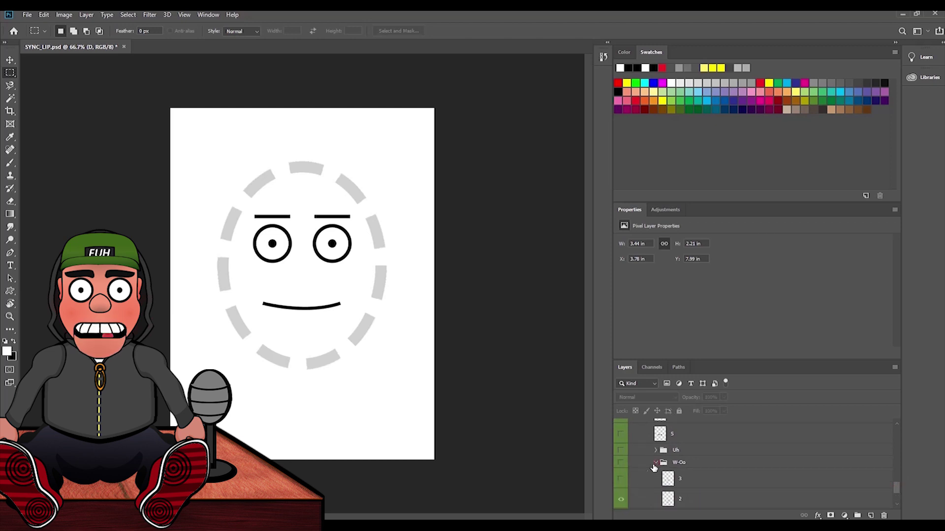
pyautogui.click(656, 462)
pyautogui.moveTo(896, 498); pyautogui.dragTo(895, 429)
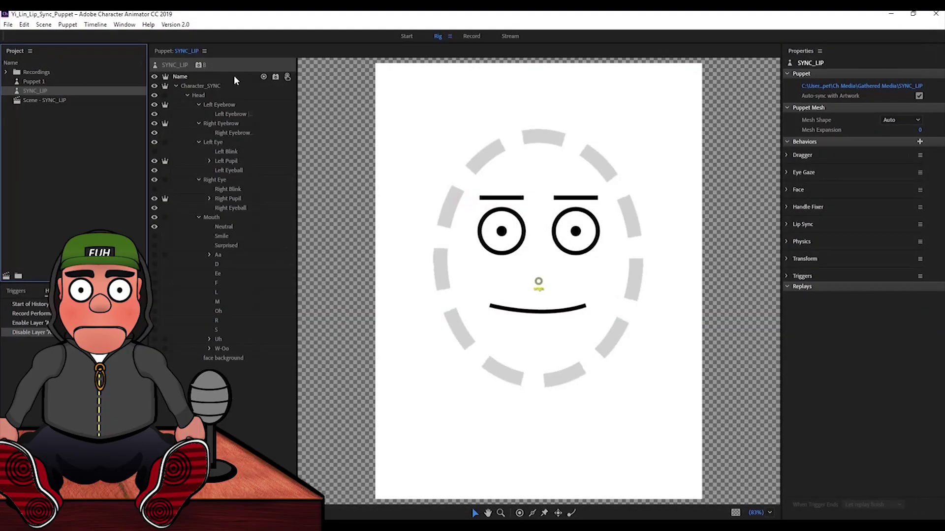
# Step: Switch to Character Animator, open Scene - SYNC_LIP in the Record workspace and play back the lip sync
pyautogui.click(61, 100)
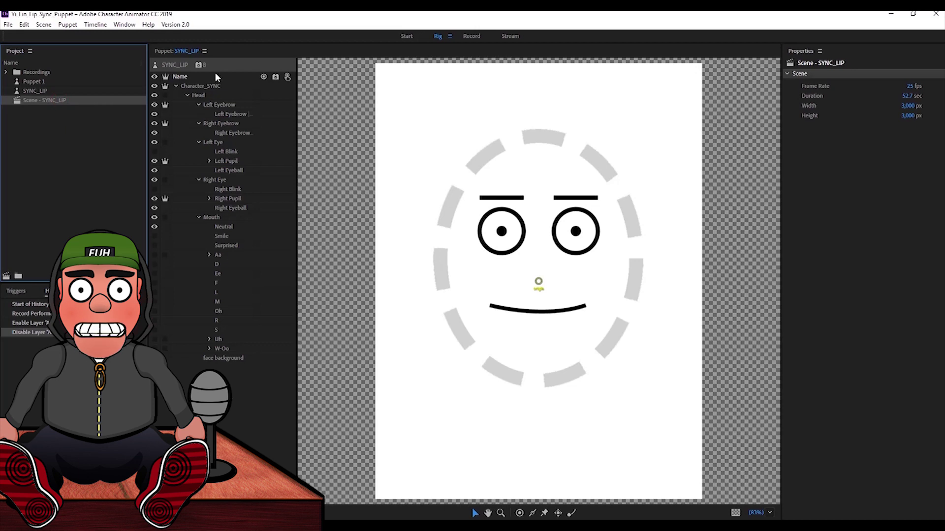
pyautogui.click(470, 36)
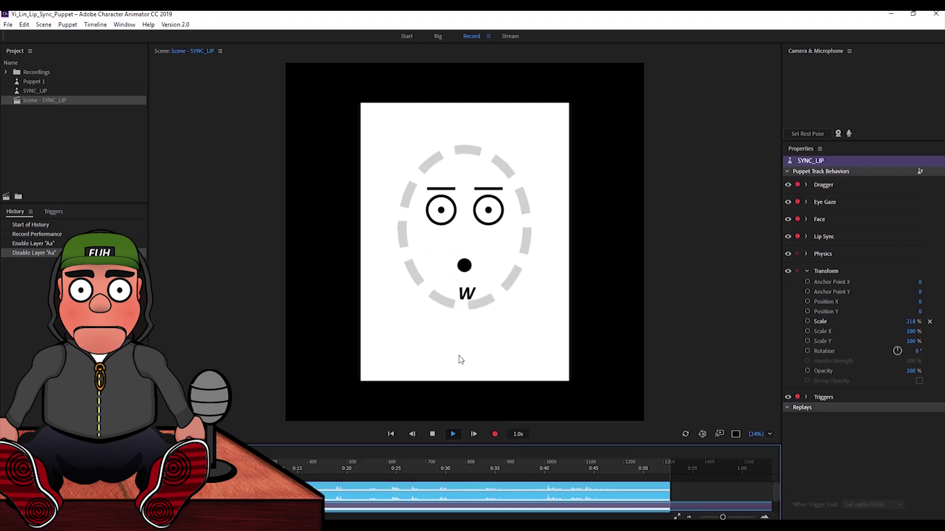
pyautogui.press('space')
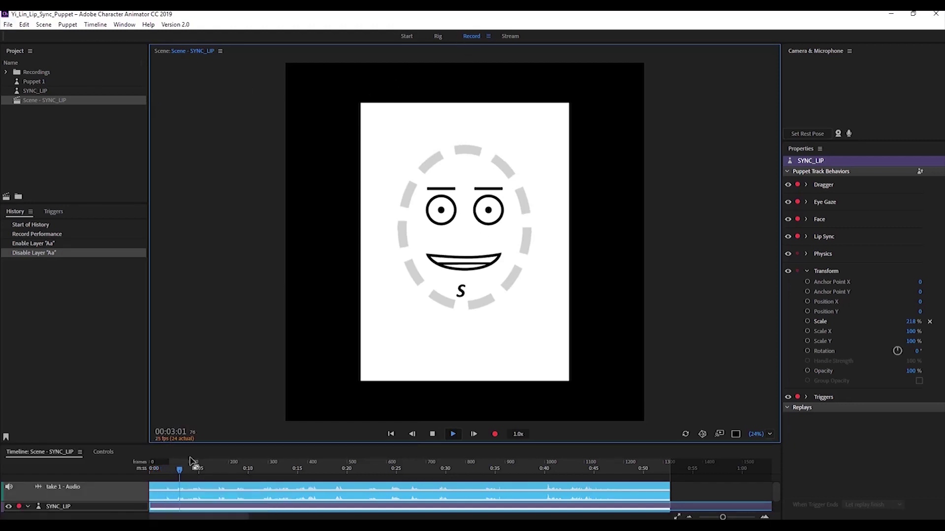
pyautogui.click(8, 24)
pyautogui.moveTo(59, 169)
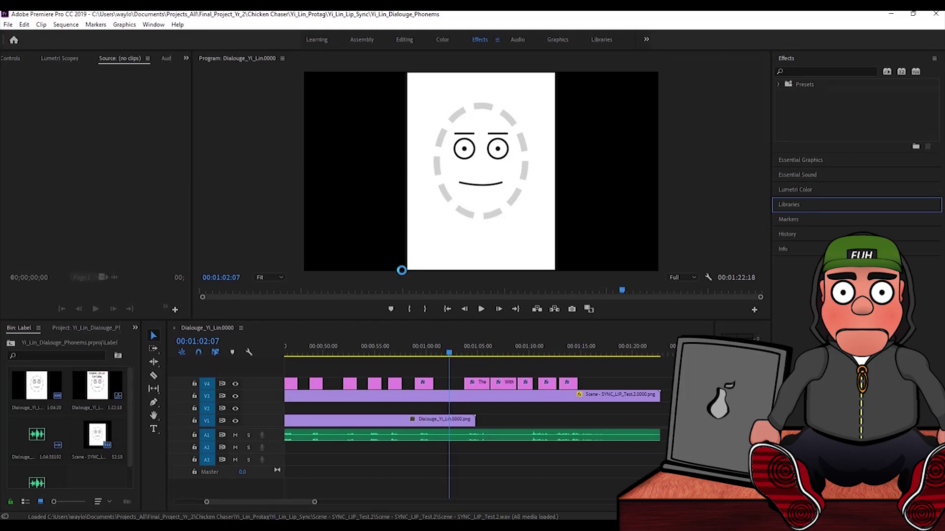
# Step: Switch to Premiere Pro, return to the sequence start and scrub the first caption clip to 00:00:01:18
pyautogui.click(446, 309)
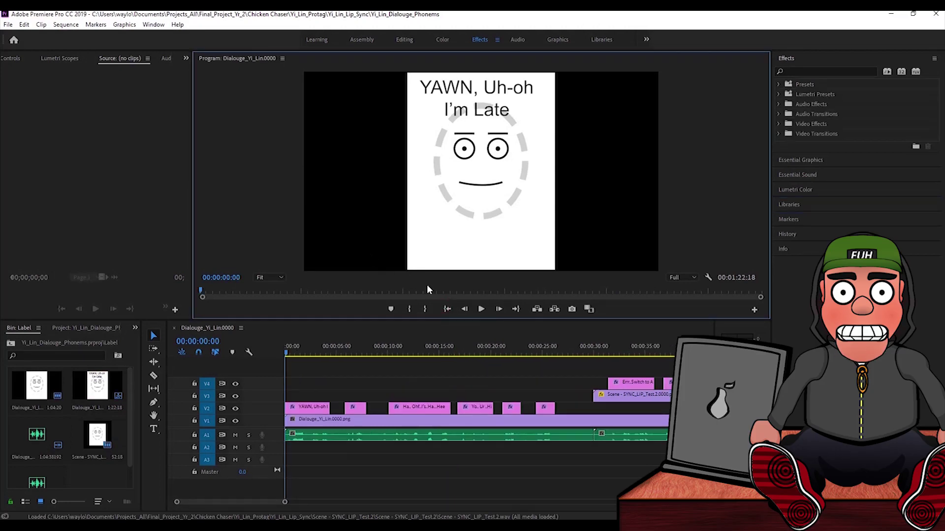
pyautogui.click(315, 407)
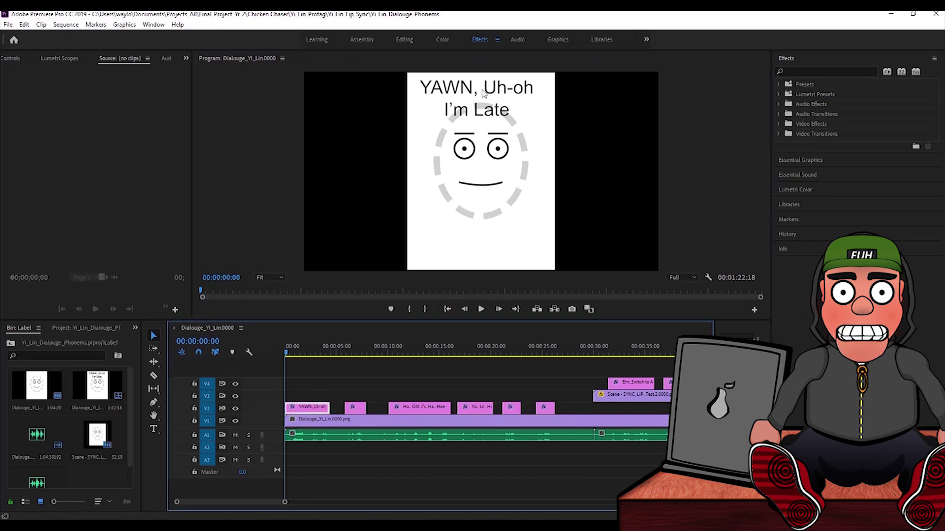
pyautogui.moveTo(287, 352); pyautogui.dragTo(302, 353)
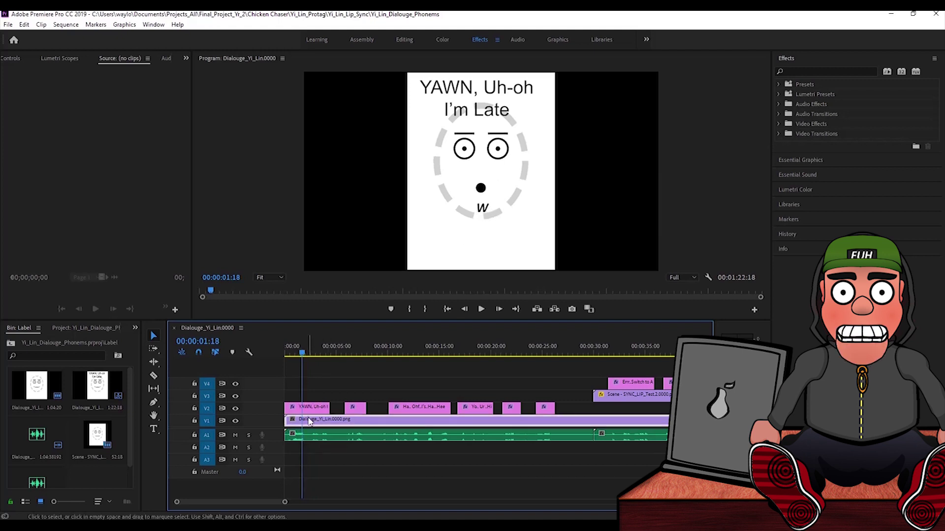
# Step: Toggle the output of tracks V1 and V2 off and on to compare the puppet footage and the captions
pyautogui.click(236, 421)
pyautogui.click(237, 421)
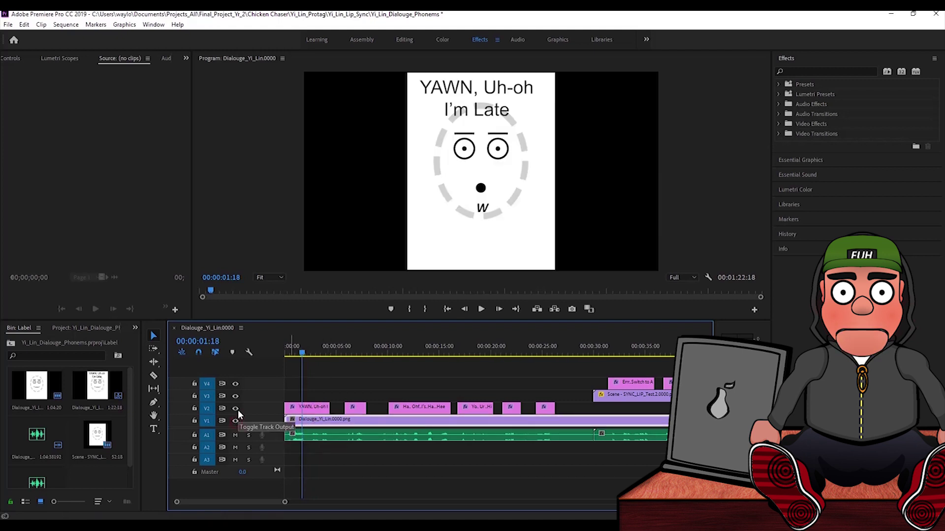
pyautogui.click(236, 410)
pyautogui.click(235, 409)
pyautogui.click(236, 409)
pyautogui.click(235, 409)
# Step: Try deleting the "YAWN, Uh-oh I'm Late" caption clip from V2 and undo each deletion
pyautogui.click(318, 409)
pyautogui.press('Delete')
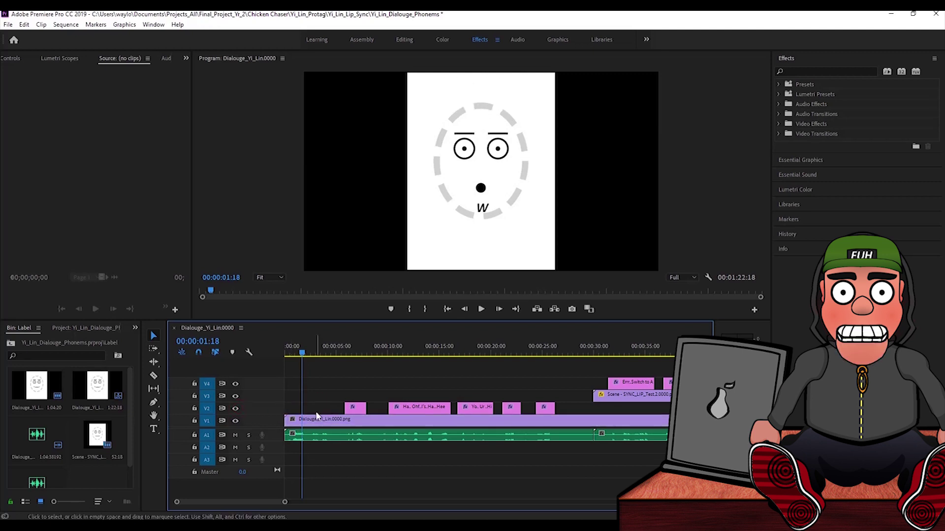
pyautogui.hotkey('ctrl', 'z')
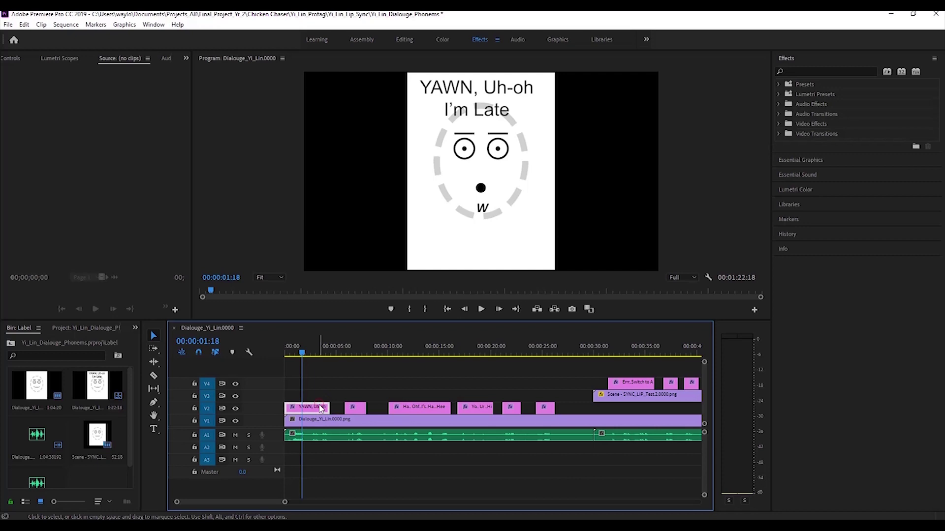
pyautogui.press('Delete')
pyautogui.hotkey('ctrl', 'z')
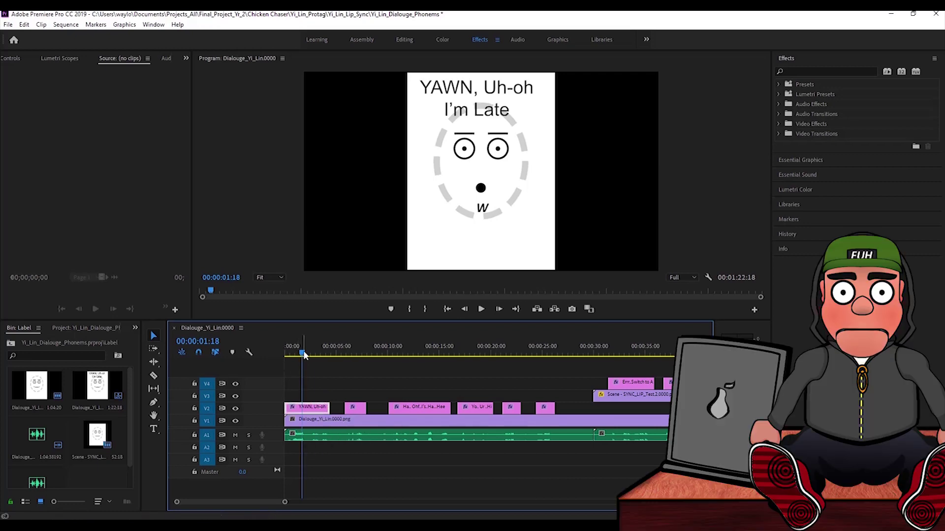
# Step: Move the playhead to 00:00:04:10 and open the media export settings for the sequence
pyautogui.moveTo(304, 355); pyautogui.dragTo(329, 353)
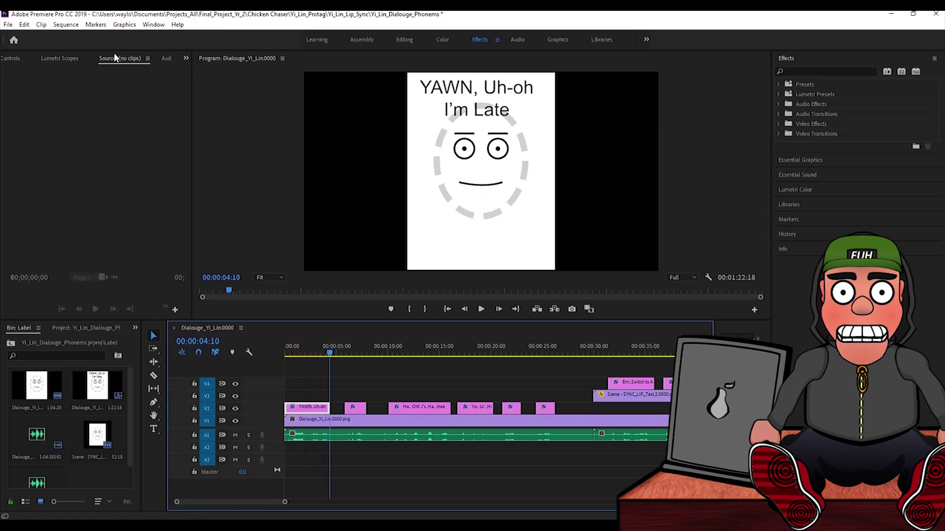
pyautogui.click(7, 24)
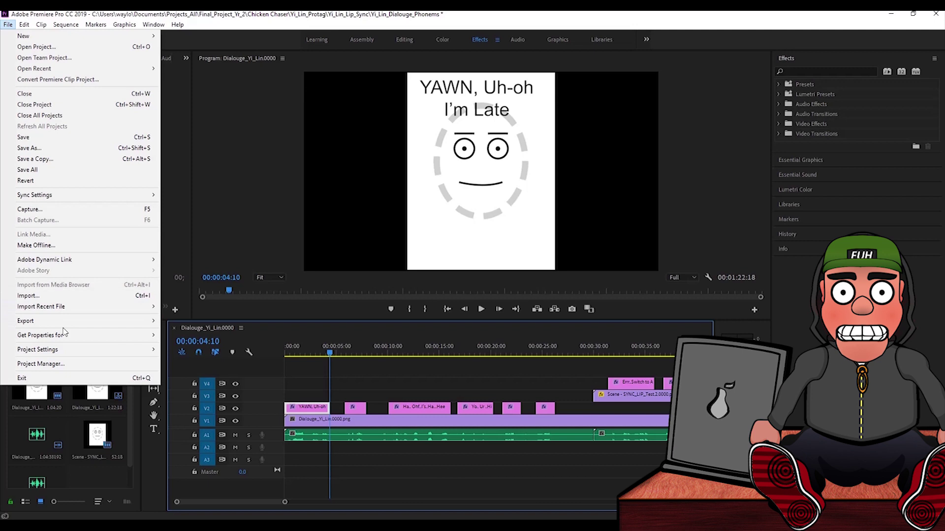
pyautogui.moveTo(49, 321)
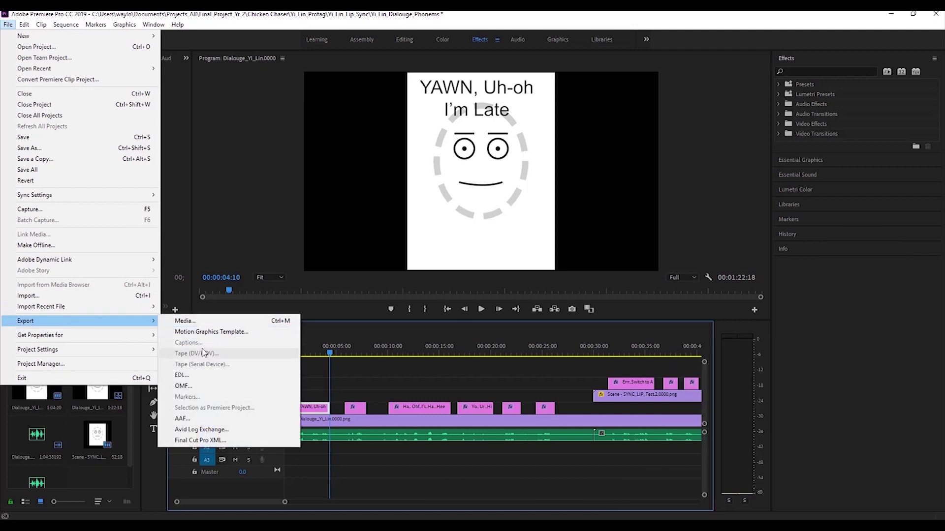
pyautogui.click(199, 321)
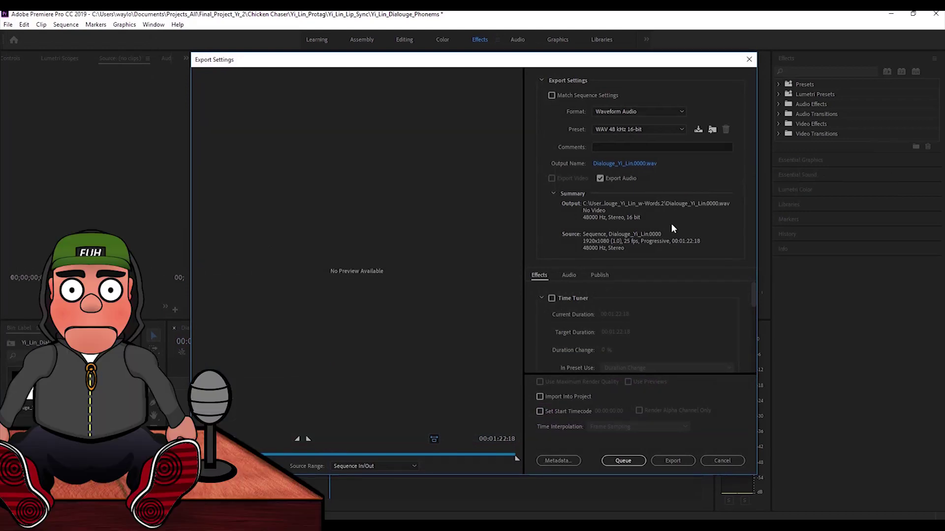
# Step: Choose Targa as the export format for the captioned dialogue sequence
pyautogui.click(640, 164)
pyautogui.click(654, 74)
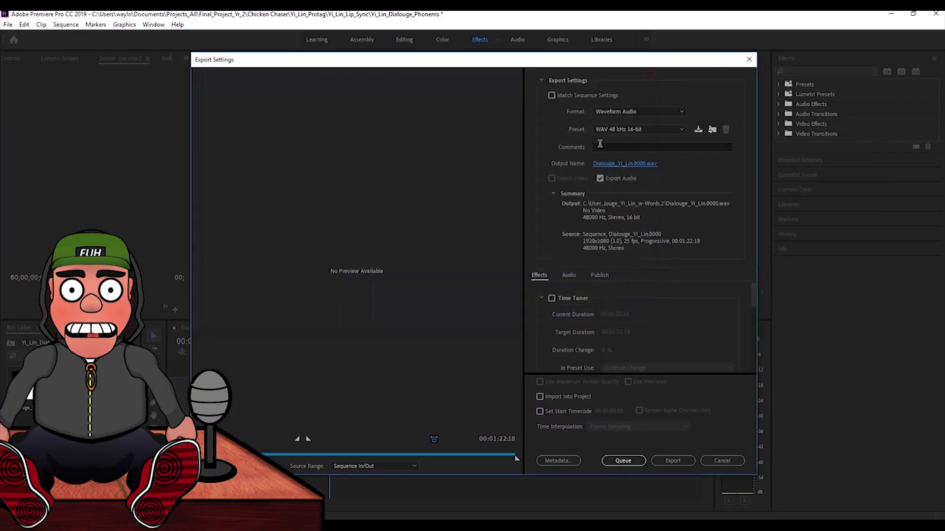
pyautogui.click(649, 112)
pyautogui.click(655, 110)
pyautogui.click(654, 110)
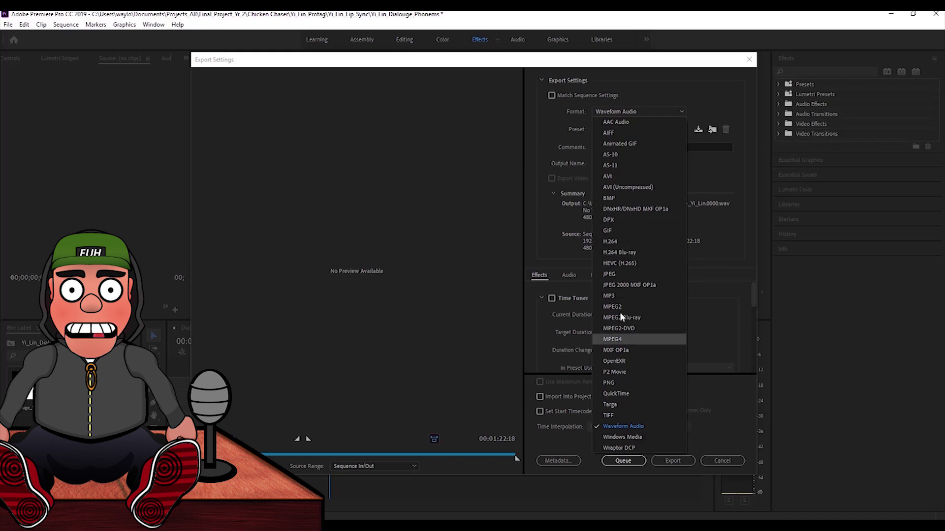
pyautogui.click(608, 405)
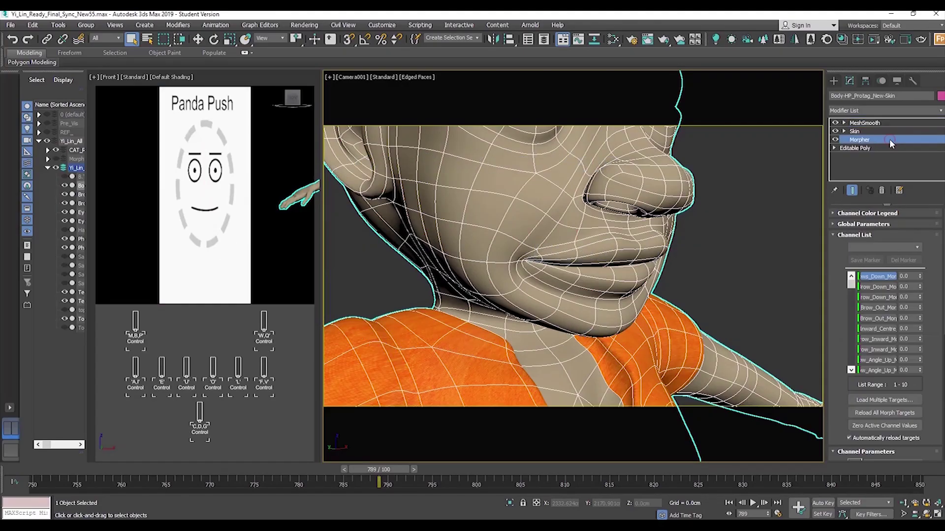
# Step: Switch to 3ds Max and view the phoneme channels in the body's Morpher channel list
pyautogui.moveTo(853, 315); pyautogui.dragTo(852, 311)
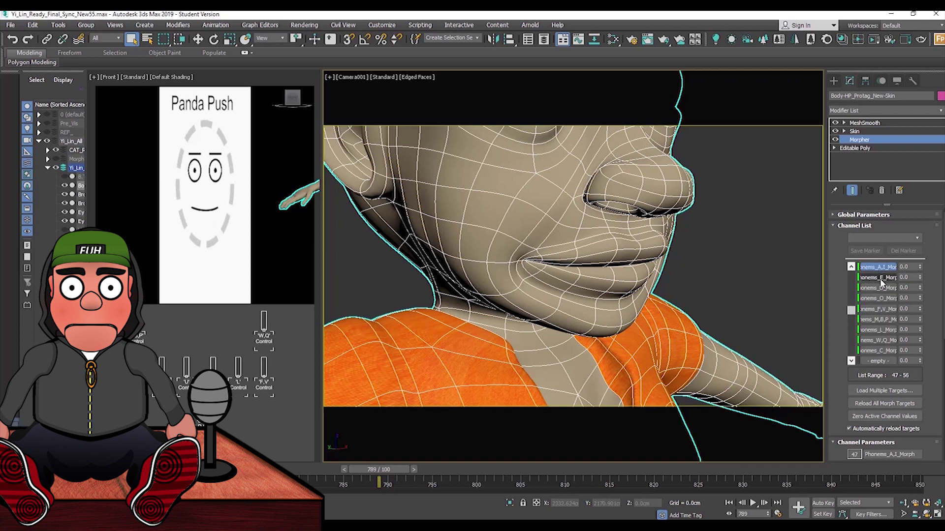
# Step: Select the 2D phoneme prompt plane and show its Standard material's parameters in the Slate Material Editor
pyautogui.click(225, 258)
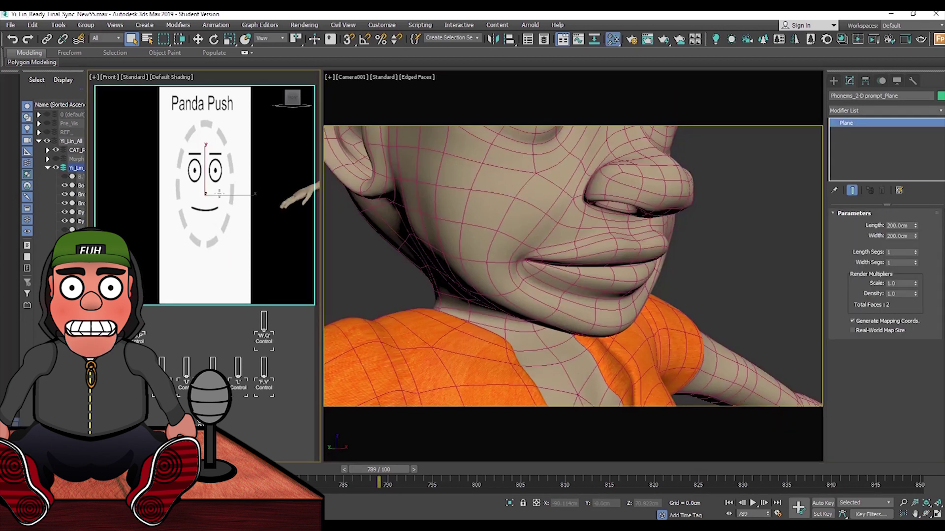
pyautogui.click(613, 39)
pyautogui.scroll(1, 529, 330)
pyautogui.moveTo(363, 156); pyautogui.dragTo(279, 105)
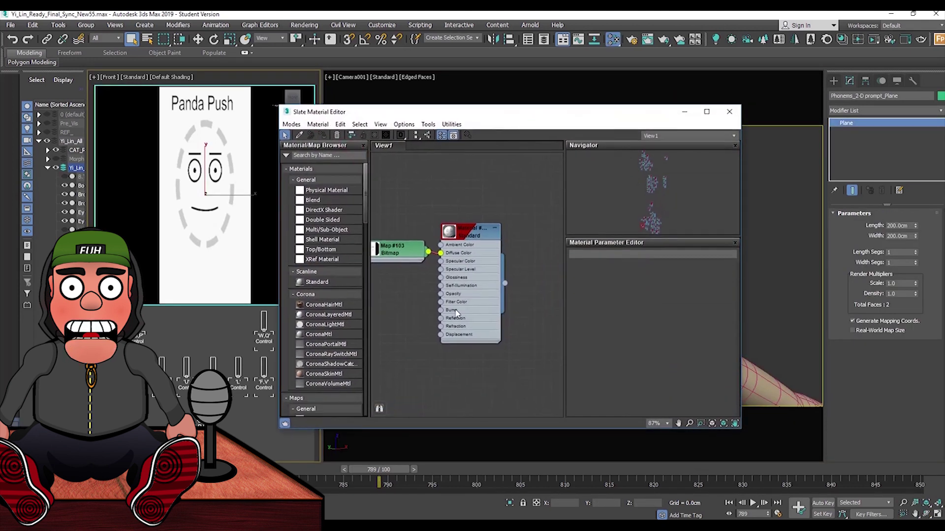
pyautogui.moveTo(387, 247); pyautogui.dragTo(456, 229, button='middle')
pyautogui.click(540, 216)
pyautogui.doubleClick(532, 227)
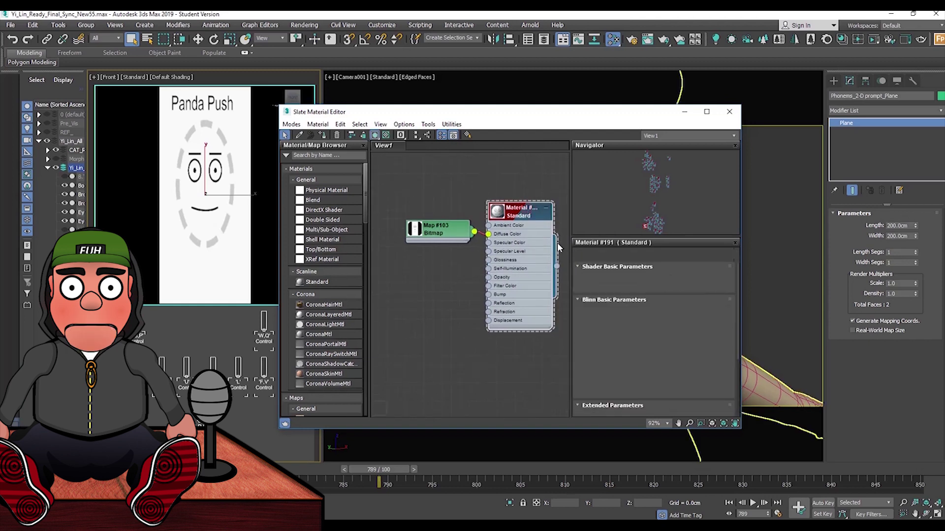
# Step: Show the prompt material's diffuse bitmap settings, inspect its image sequence with the Sequence option enabled, and close the Slate Material Editor
pyautogui.doubleClick(447, 231)
pyautogui.scroll(-3, 737, 305)
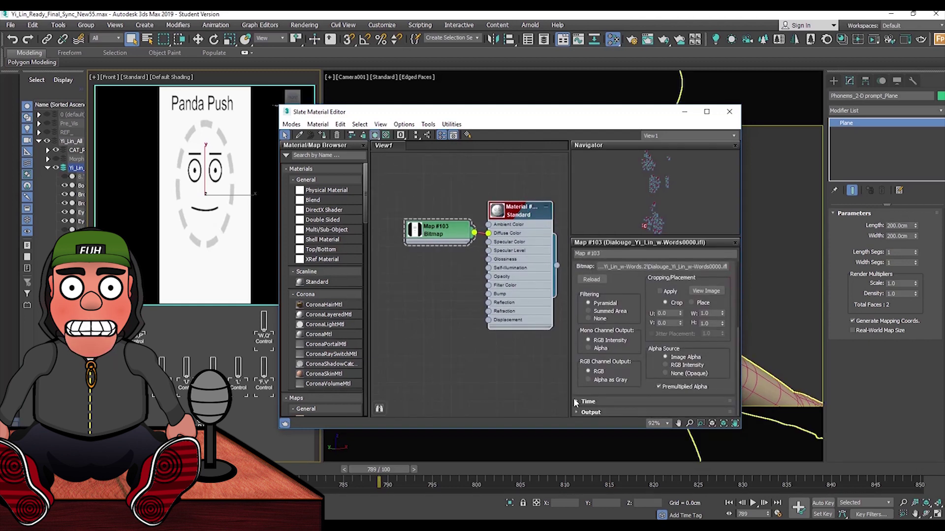
pyautogui.click(640, 268)
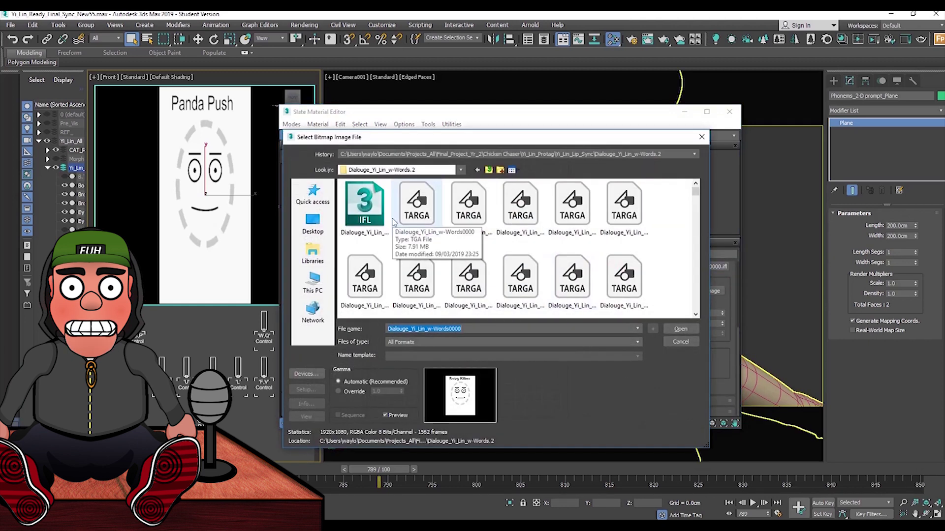
pyautogui.click(347, 417)
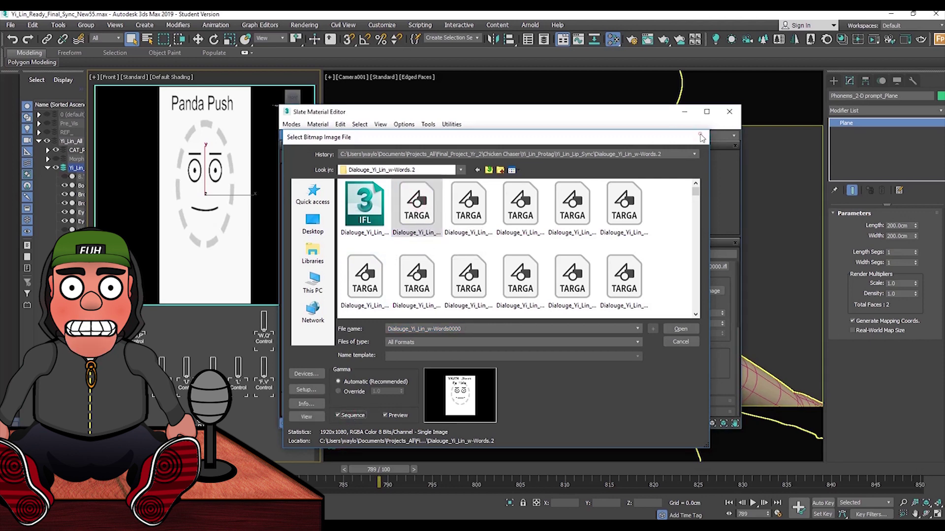
pyautogui.press('Return')
pyautogui.click(730, 111)
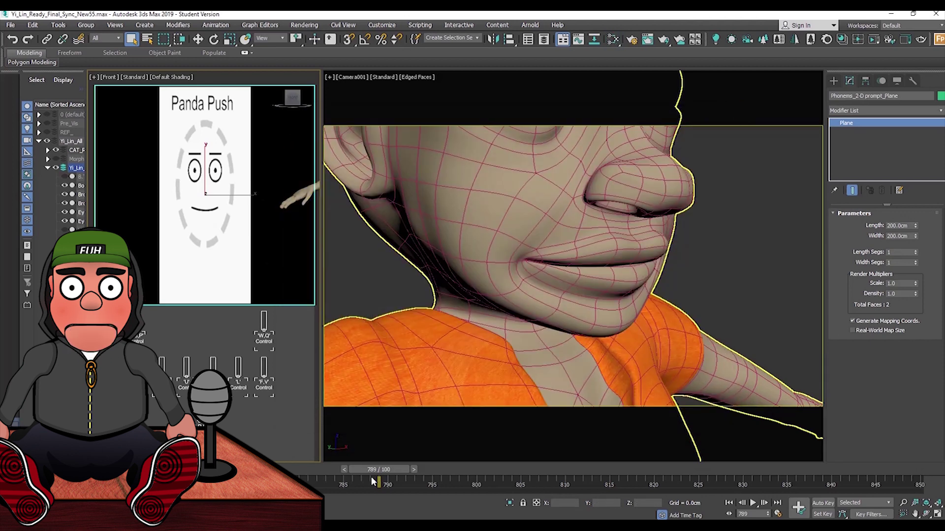
# Step: Step through the frames from 790 and select the M,B,P and A,I slider controls to compare the mouth with the 2D prompt
pyautogui.rightClick(382, 297)
pyautogui.press('/')
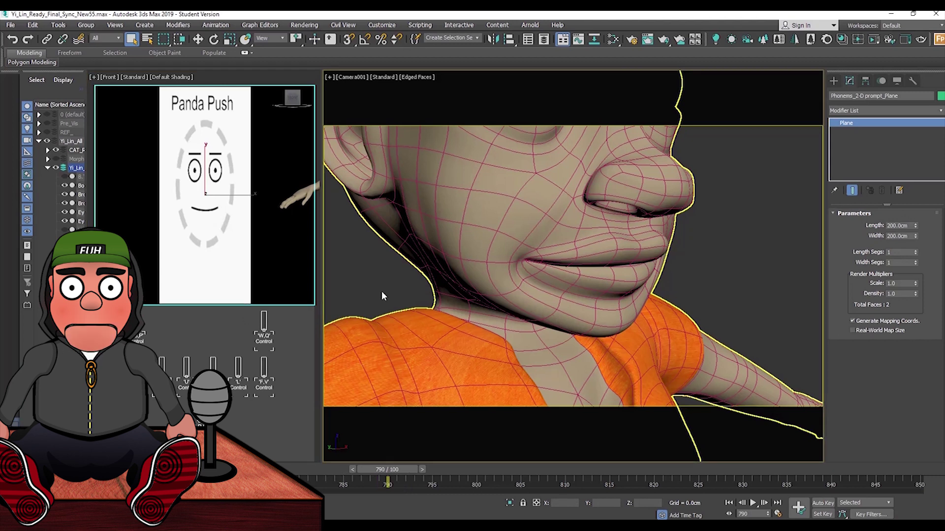
pyautogui.press('.')
pyautogui.press('.')
pyautogui.press('.')
pyautogui.press('.')
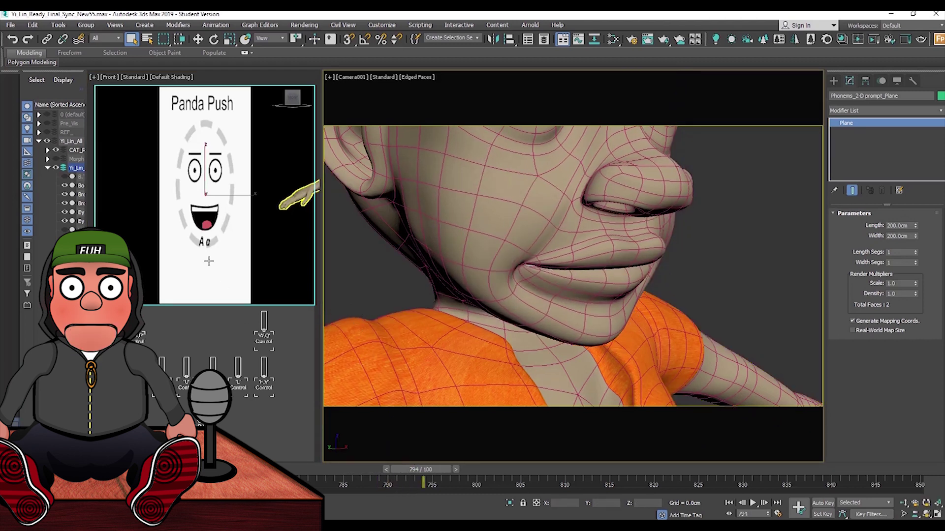
pyautogui.click(152, 309)
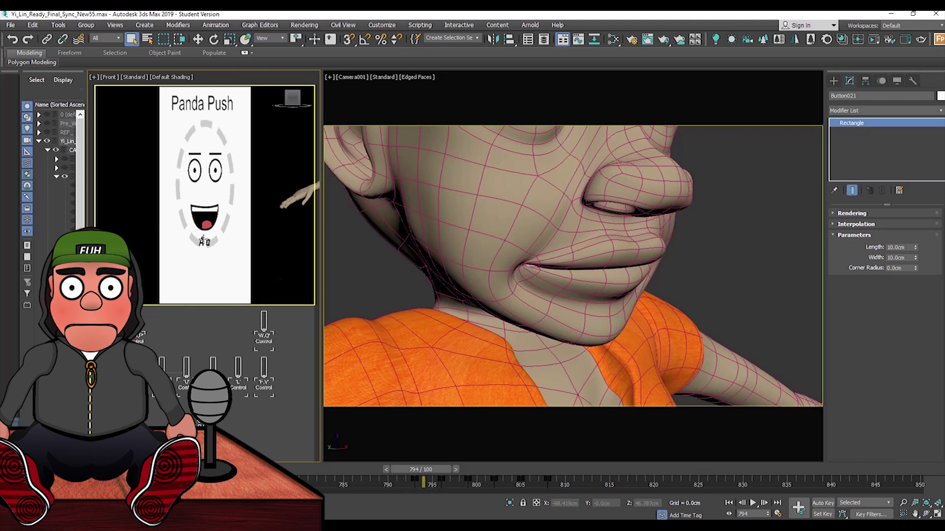
pyautogui.click(142, 316)
pyautogui.press(',')
pyautogui.press(',')
pyautogui.press(',')
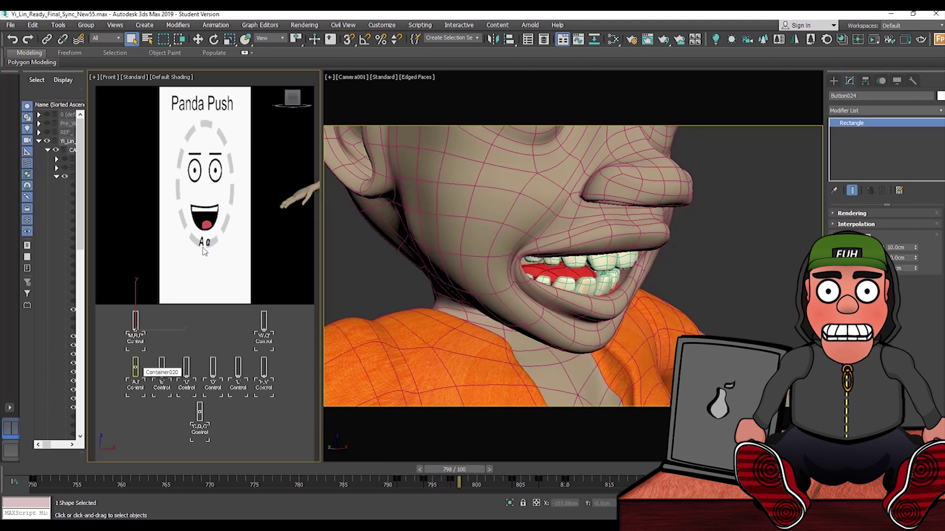
# Step: Select the C,D,G slider control and examine its keys around frames 795 to 801
pyautogui.click(199, 411)
pyautogui.moveTo(492, 485); pyautogui.dragTo(412, 478)
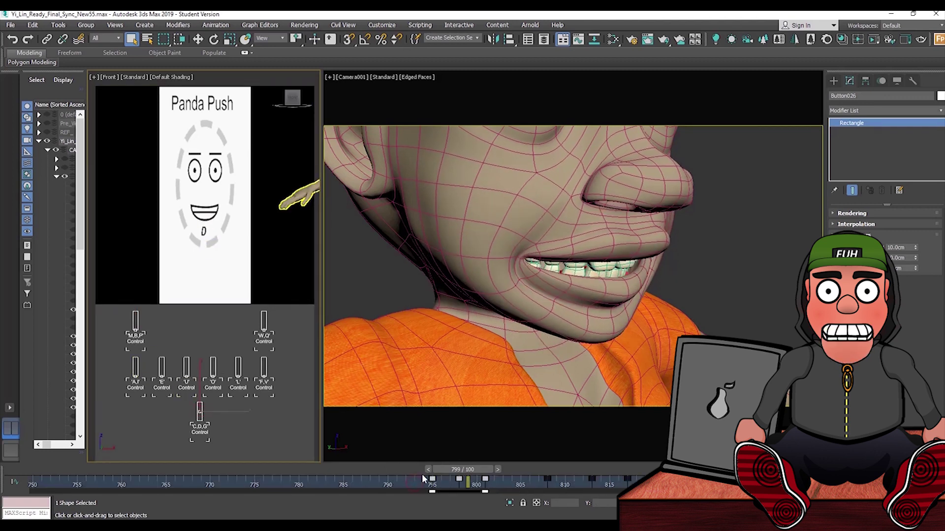
pyautogui.press(',')
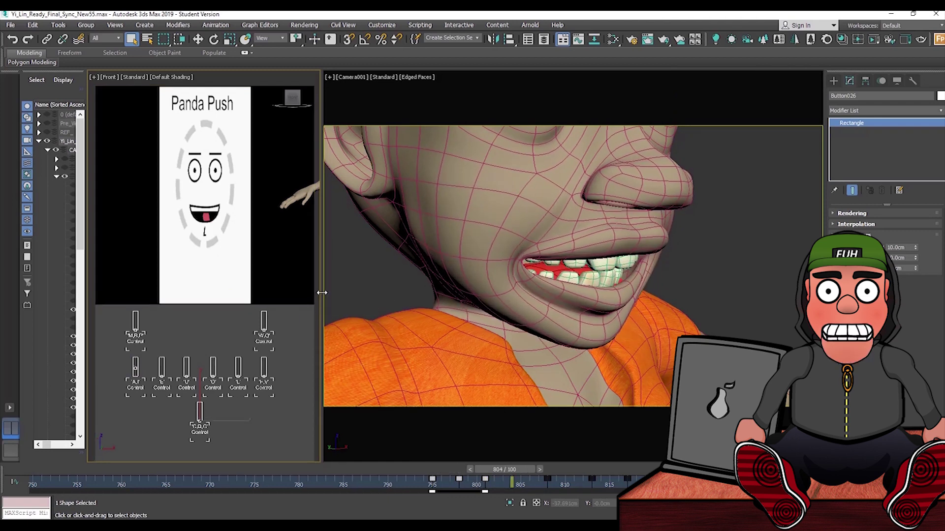
# Step: Hide the body mesh and select the lower teeth mesh in the camera view
pyautogui.click(418, 187)
pyautogui.click(65, 186)
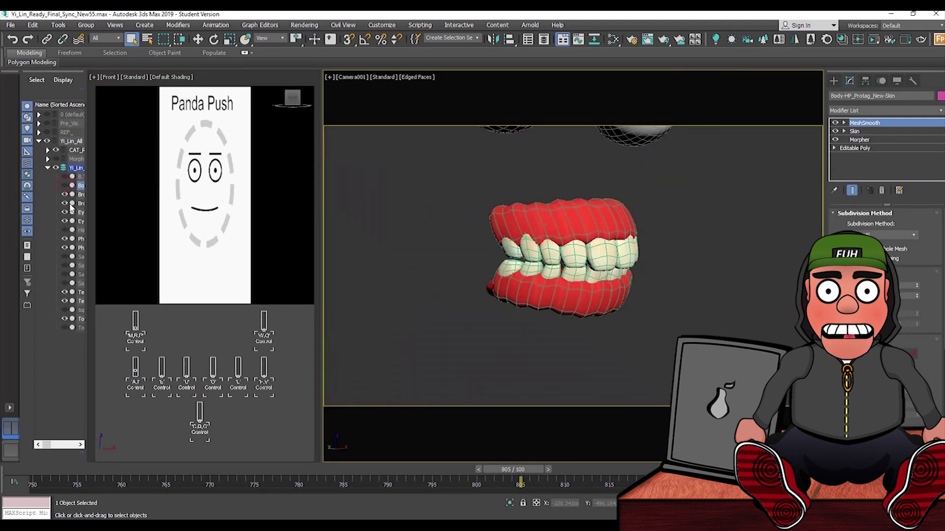
pyautogui.click(534, 295)
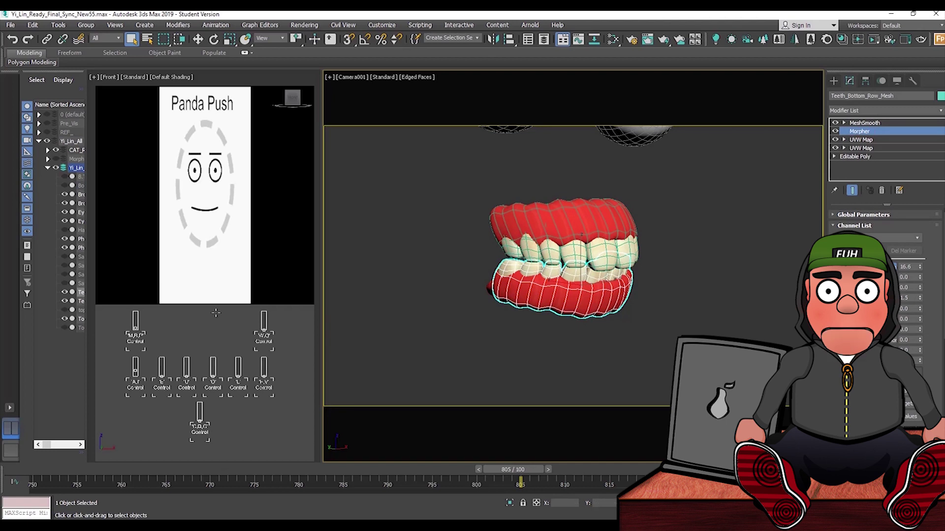
# Step: Step back through the frames to 798 to examine the lower teeth's morphing, and check the C,D,G control at frame 799
pyautogui.rightClick(211, 346)
pyautogui.press('.')
pyautogui.press(',')
pyautogui.press(',')
pyautogui.press(',')
pyautogui.press(',')
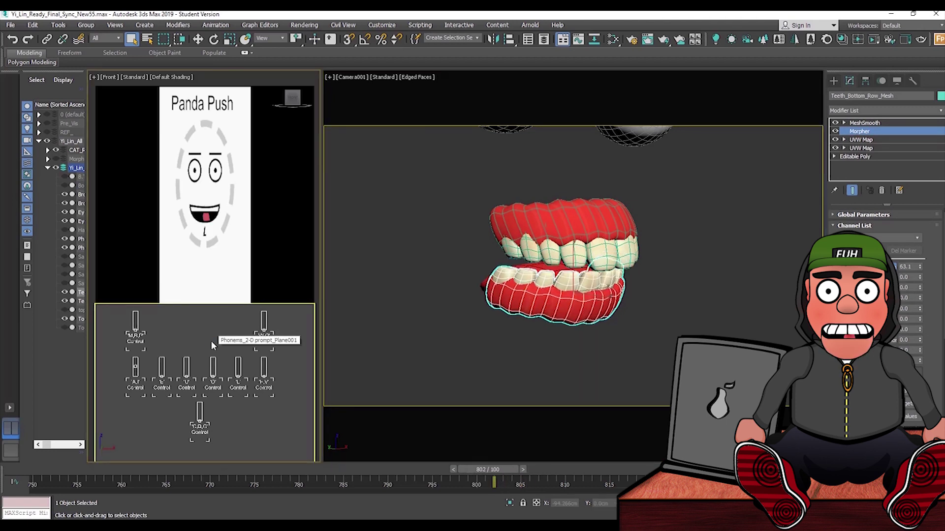
pyautogui.press(',')
pyautogui.press(',')
pyautogui.press(',')
pyautogui.press(',')
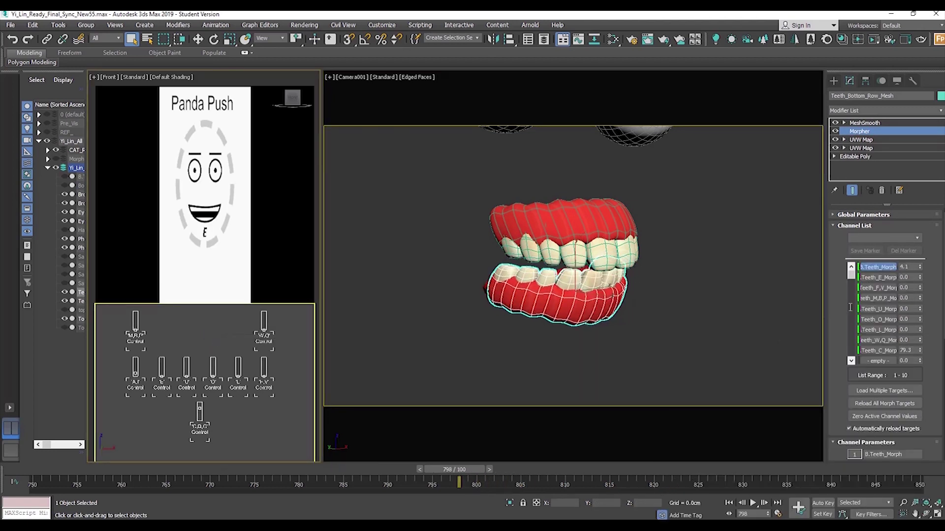
pyautogui.click(199, 409)
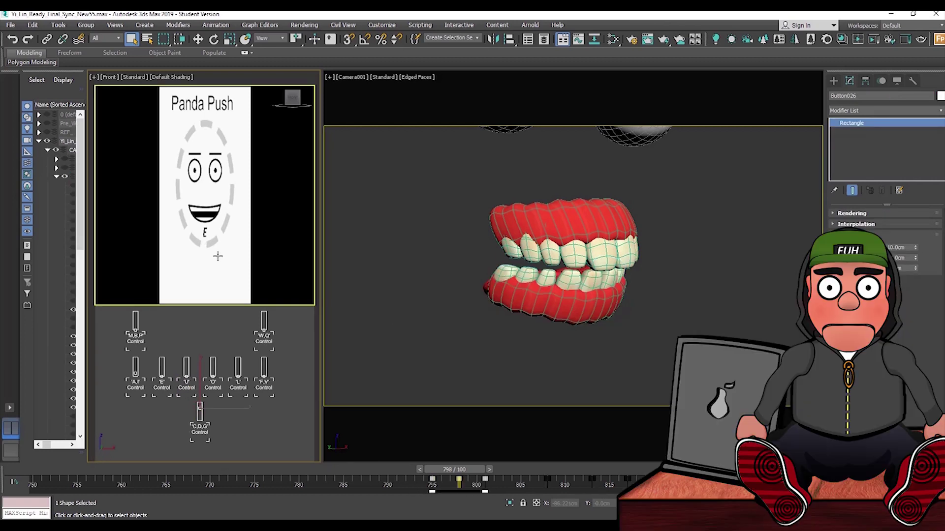
pyautogui.press('.')
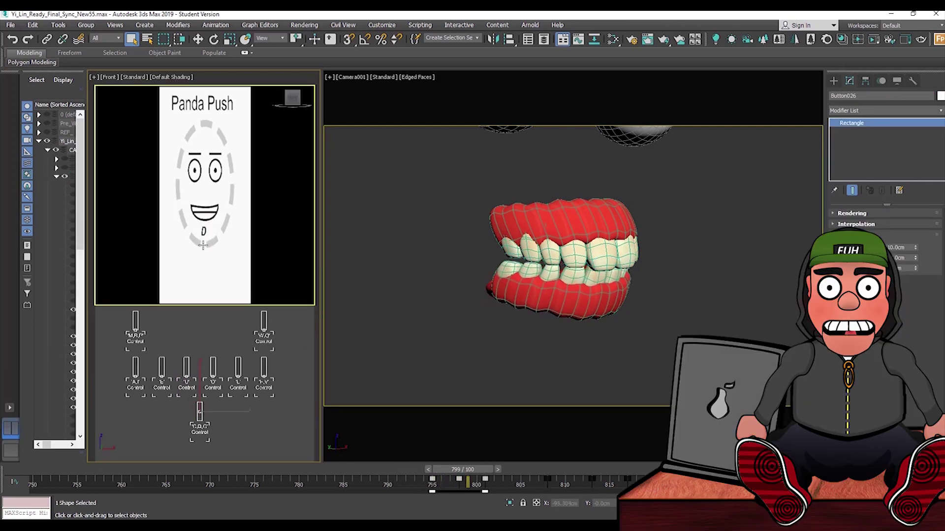
# Step: Widen the scene object list, hide the lower teeth mesh, and select the tongue mesh
pyautogui.moveTo(88, 360); pyautogui.dragTo(118, 382)
pyautogui.click(525, 284)
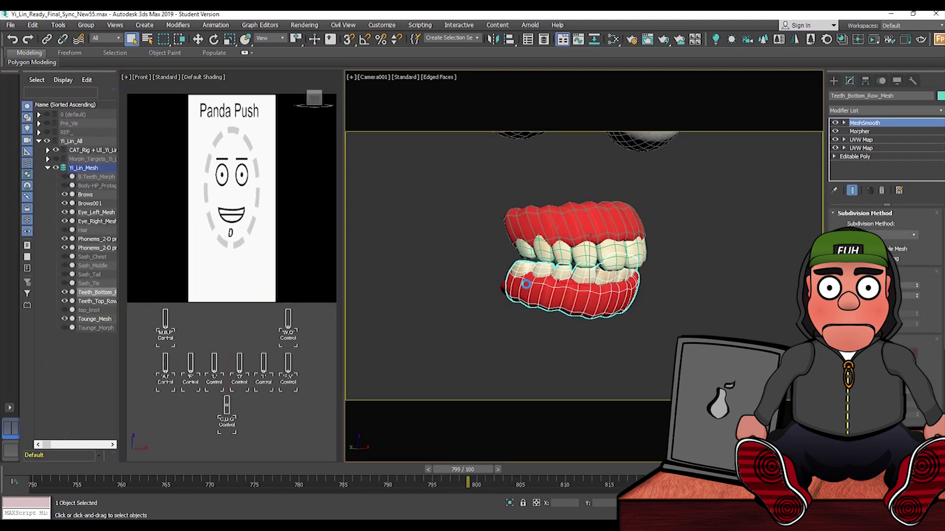
pyautogui.click(65, 293)
pyautogui.click(556, 283)
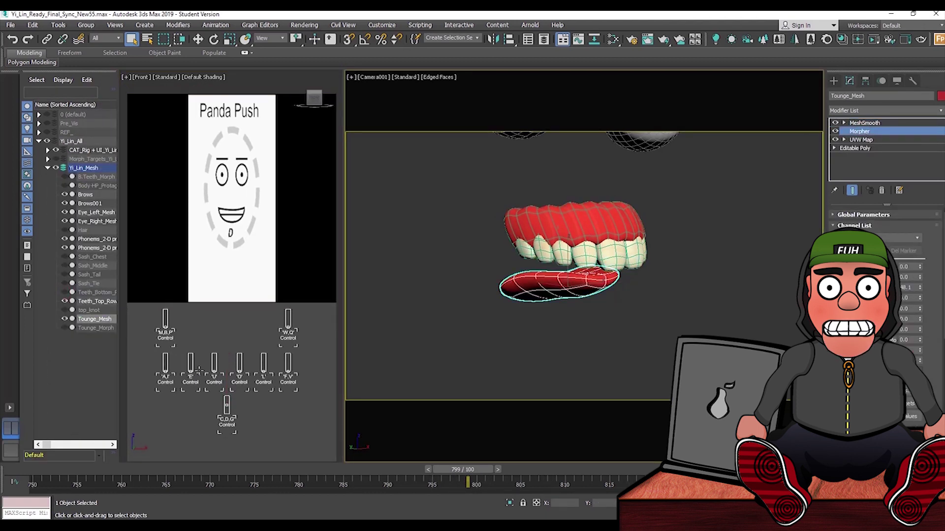
# Step: Step back to frame 787 to examine how the tongue mesh morphs between phonemes
pyautogui.rightClick(215, 370)
pyautogui.press(',')
pyautogui.press(',')
pyautogui.press(',')
pyautogui.press(',')
pyautogui.press(',')
pyautogui.press(',')
pyautogui.press(',')
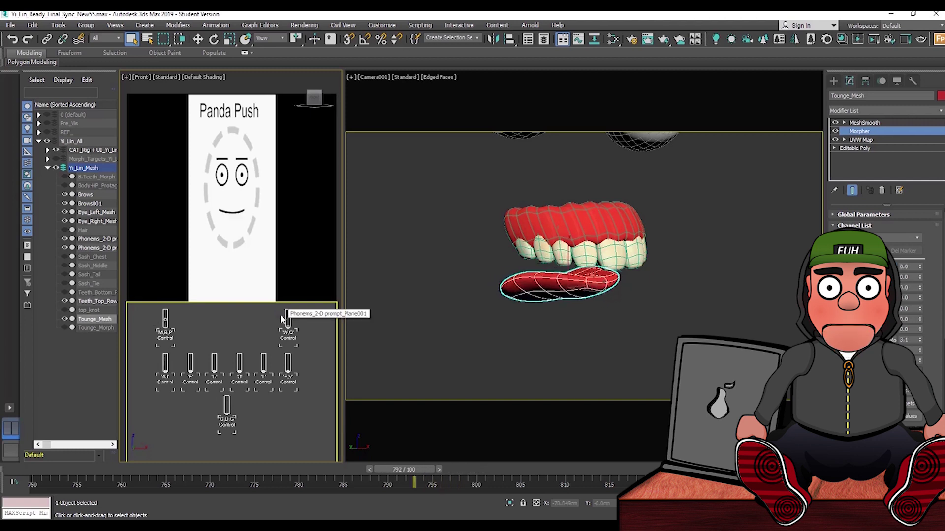
pyautogui.press(',')
pyautogui.press(',')
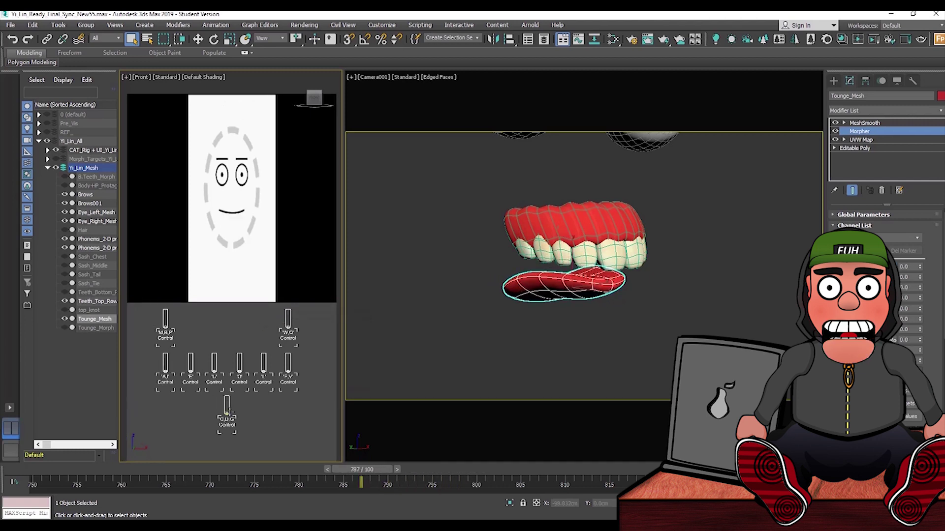
# Step: Select the C,D,G slider control and step to frame 800 and back to 798 to examine how it moves the tongue
pyautogui.click(226, 405)
pyautogui.press('.')
pyautogui.press('.')
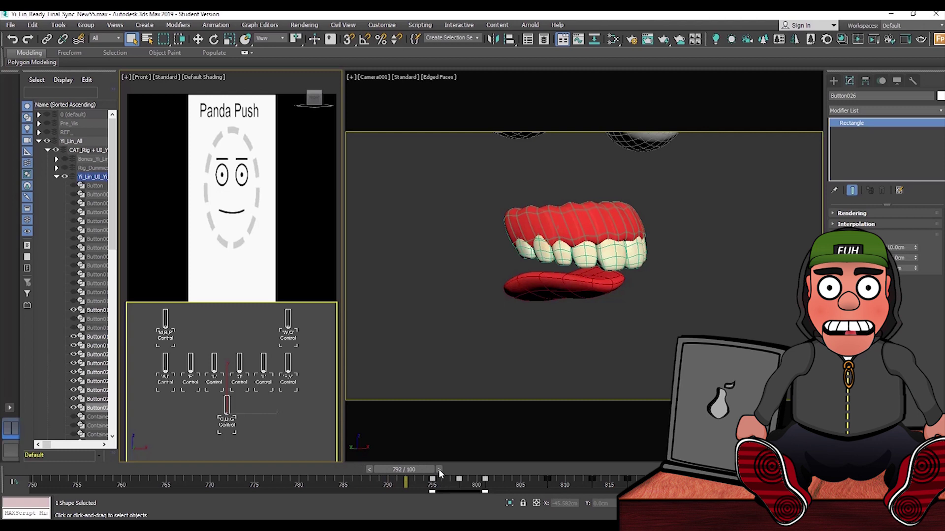
pyautogui.press('.')
pyautogui.rightClick(447, 424)
pyautogui.press('.')
pyautogui.press('.')
pyautogui.press('.')
pyautogui.press('.')
pyautogui.press('.')
pyautogui.press('.')
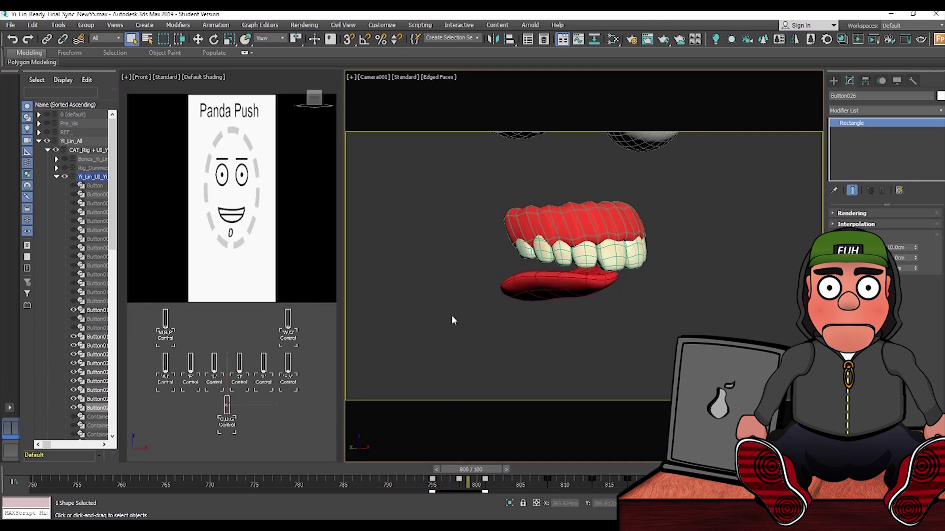
pyautogui.press(',')
pyautogui.press(',')
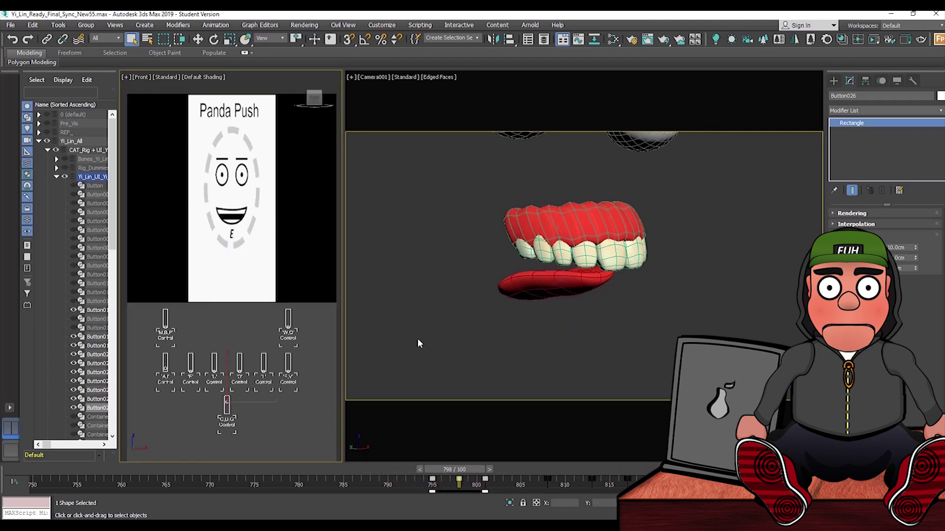
# Step: Unhide the lower teeth and body meshes and clear the selection
pyautogui.click(522, 290)
pyautogui.click(66, 274)
pyautogui.click(67, 185)
pyautogui.click(396, 298)
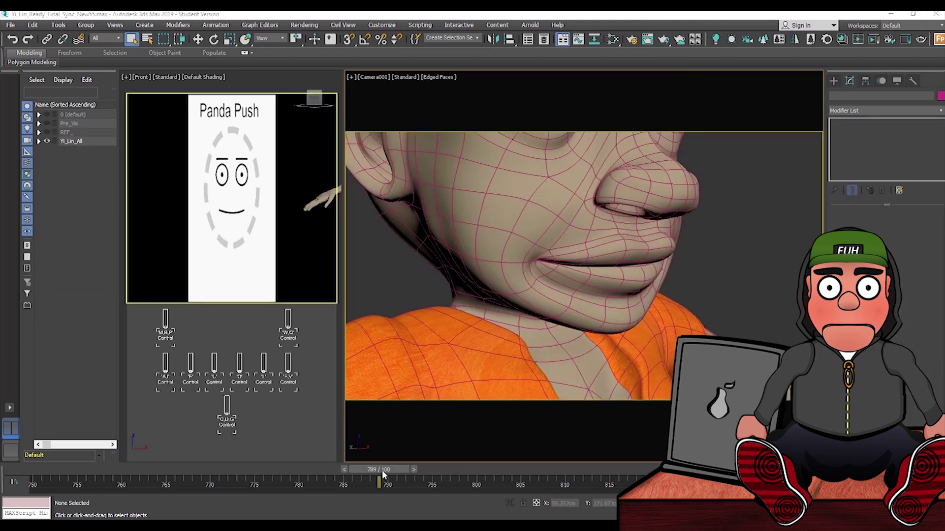
# Step: Scrub to about frame 834 and step between neighbouring frames to find where the Panda Push caption ends on the prompt plane
pyautogui.moveTo(378, 470); pyautogui.dragTo(786, 484)
pyautogui.click(234, 127)
pyautogui.press('.')
pyautogui.press(',')
pyautogui.press('.')
pyautogui.press(',')
pyautogui.click(225, 122)
pyautogui.press(',')
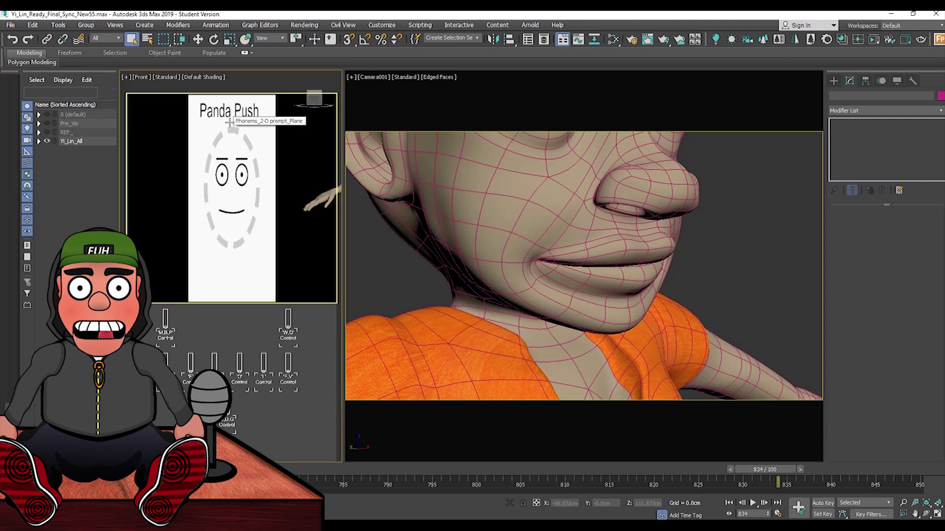
pyautogui.press('.')
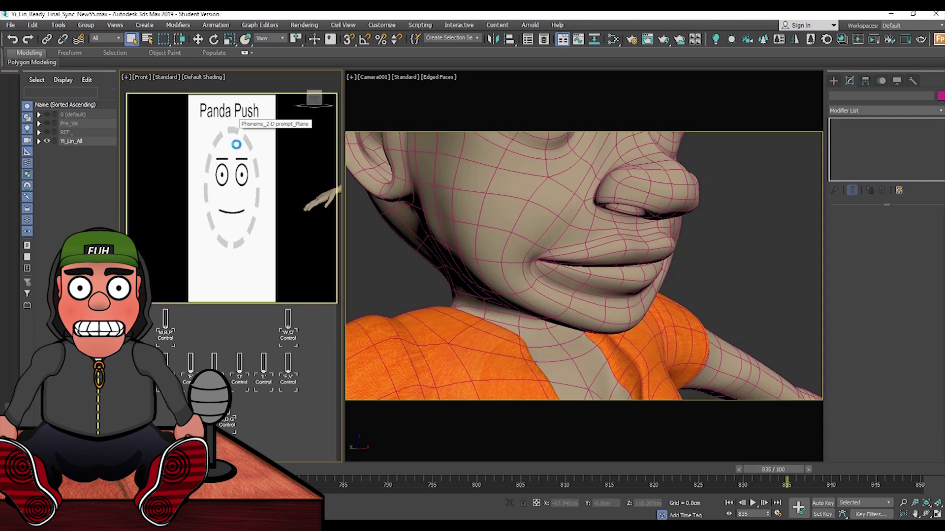
pyautogui.click(260, 339)
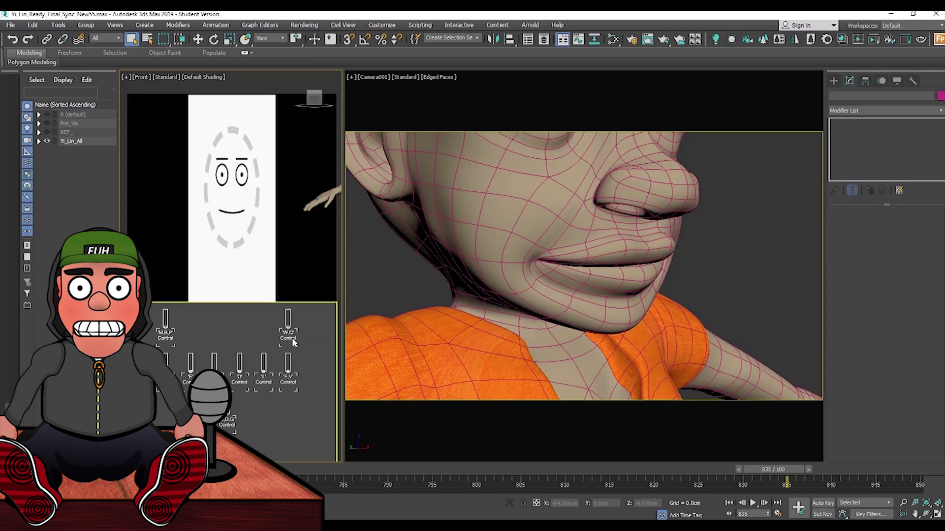
pyautogui.press(',')
pyautogui.click(251, 192)
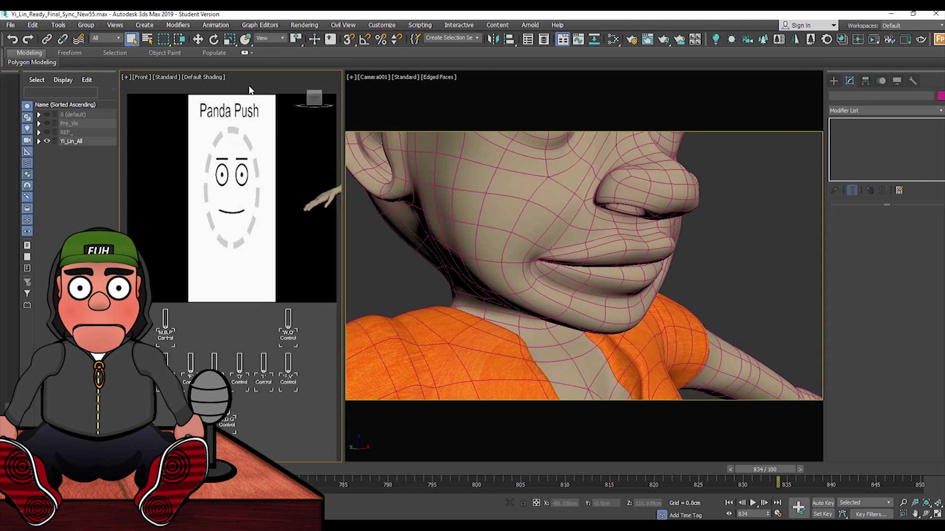
pyautogui.press('.')
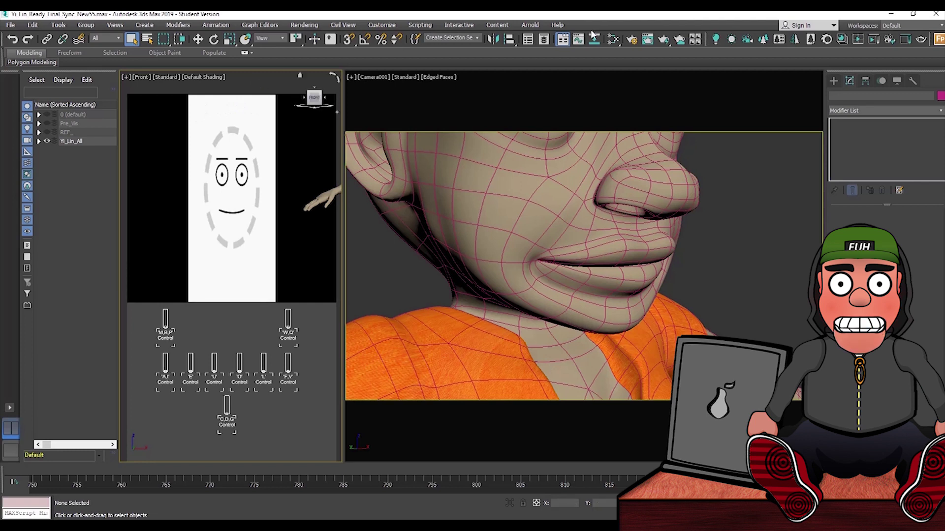
# Step: Review the time range in Render Setup, return to frame 789, and view the render output file settings without saving
pyautogui.click(632, 40)
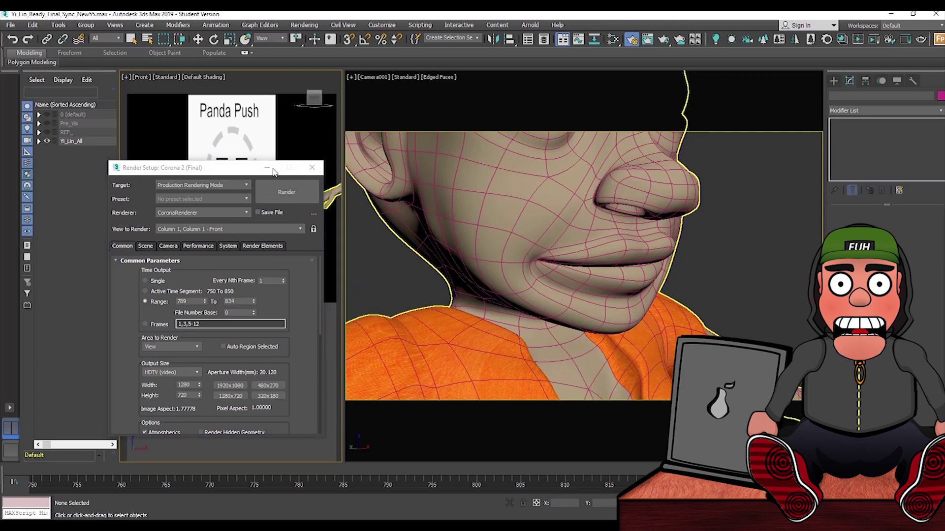
pyautogui.moveTo(238, 171); pyautogui.dragTo(457, 153)
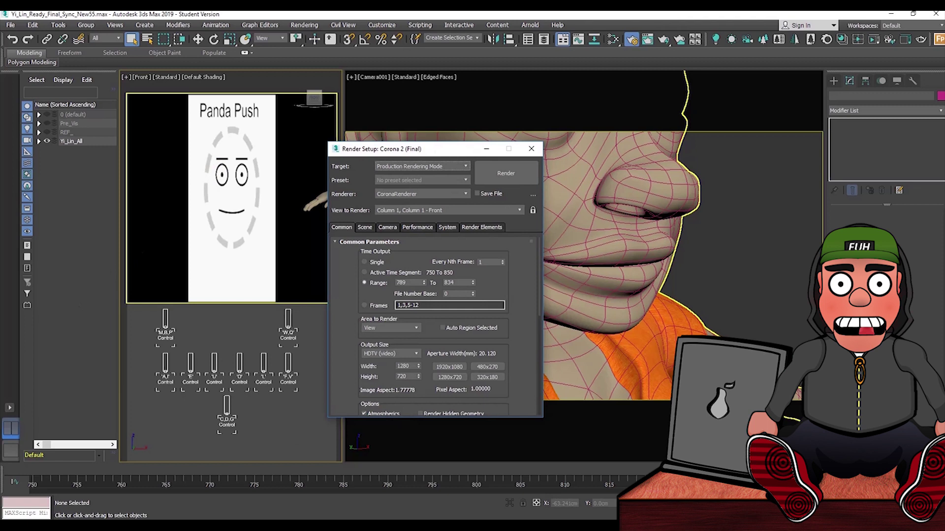
pyautogui.moveTo(660, 467); pyautogui.dragTo(371, 476)
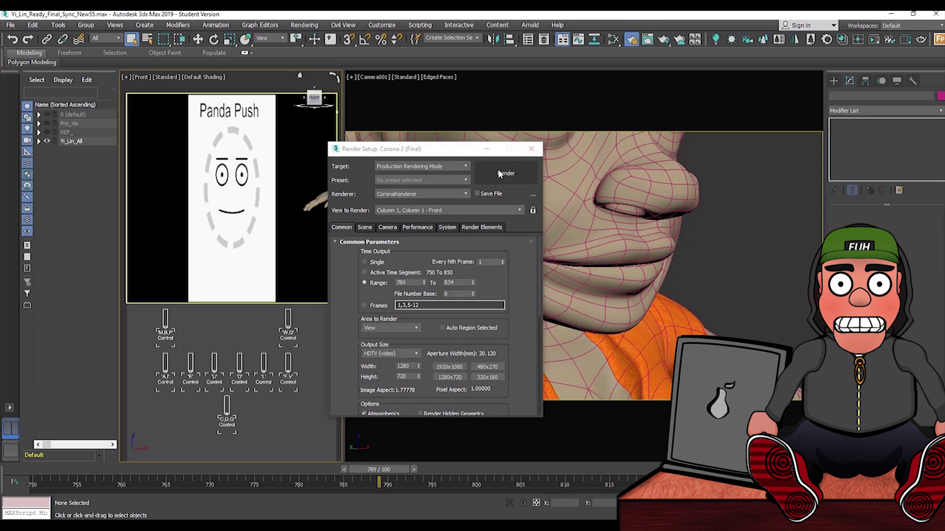
pyautogui.click(533, 195)
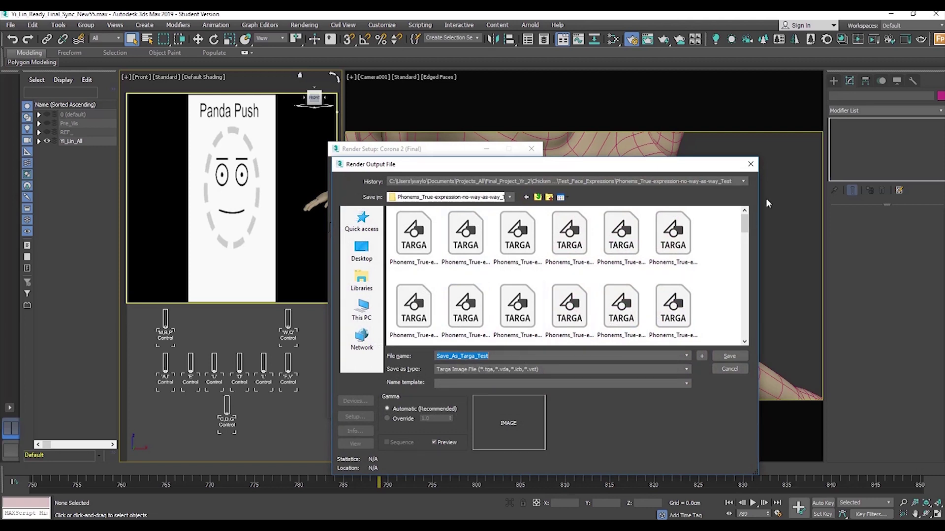
pyautogui.click(752, 165)
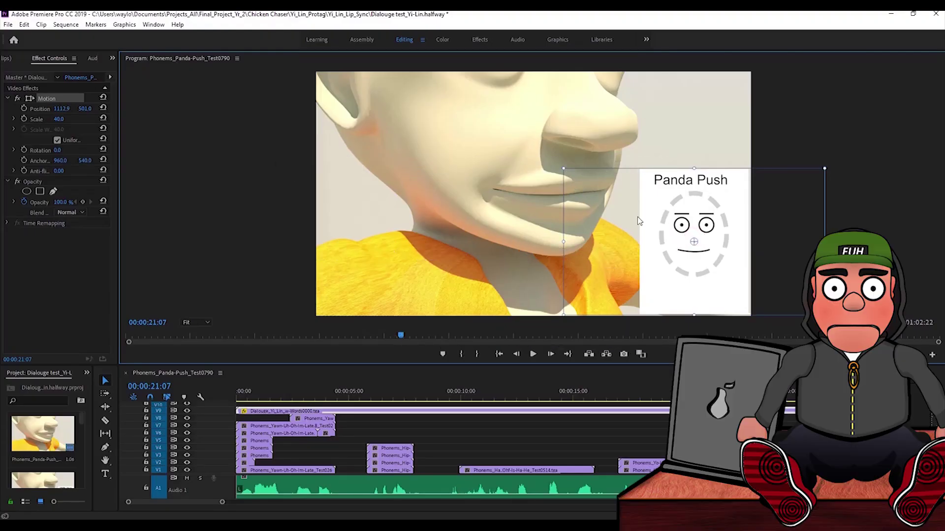
# Step: Try moving the Panda Push reference overlay toward the frame's centre and scaling it to 71, undo both changes, and clear its transform box
pyautogui.moveTo(638, 221); pyautogui.dragTo(577, 171)
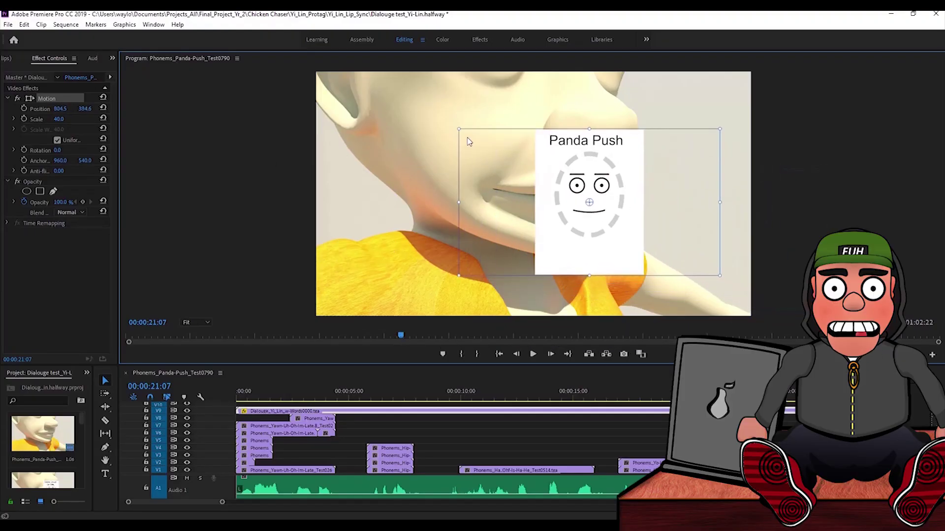
pyautogui.moveTo(458, 129); pyautogui.dragTo(421, 83)
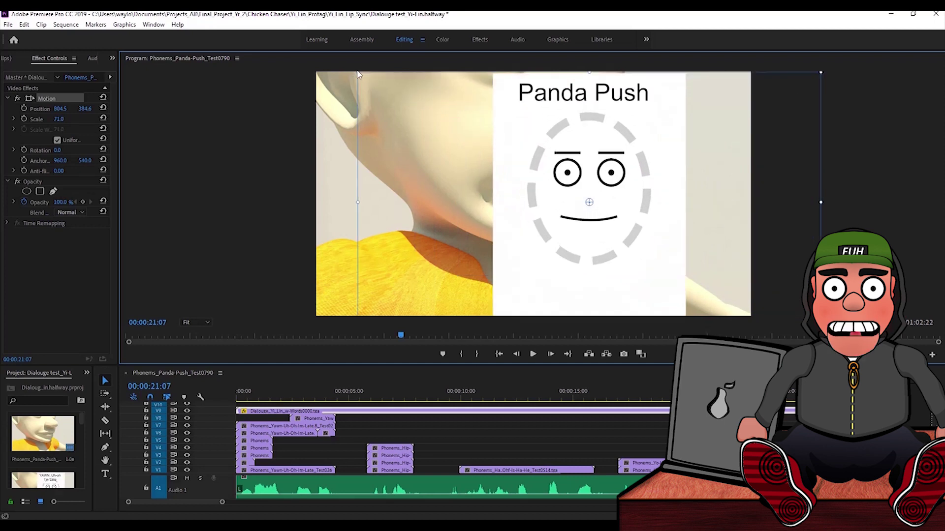
pyautogui.hotkey('ctrl', 'z')
pyautogui.hotkey('ctrl', 'z')
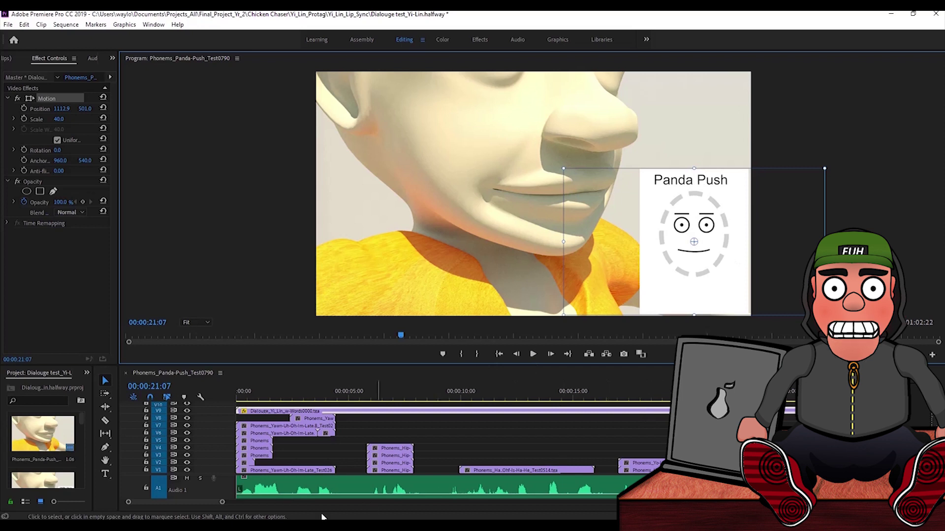
pyautogui.click(274, 281)
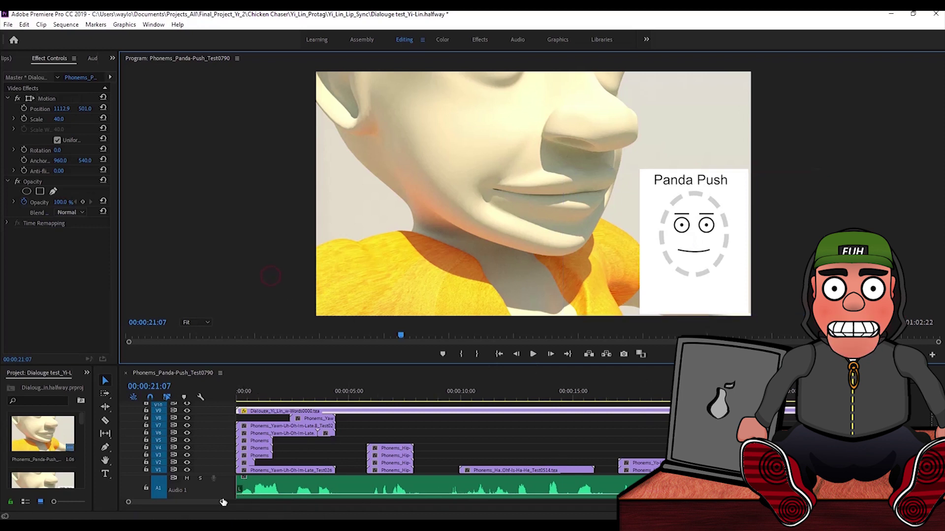
# Step: Play the first Panda Push test render from 00:00:21:05 against the dialogue audio with only its track among the tests enabled
pyautogui.moveTo(222, 502); pyautogui.dragTo(159, 503)
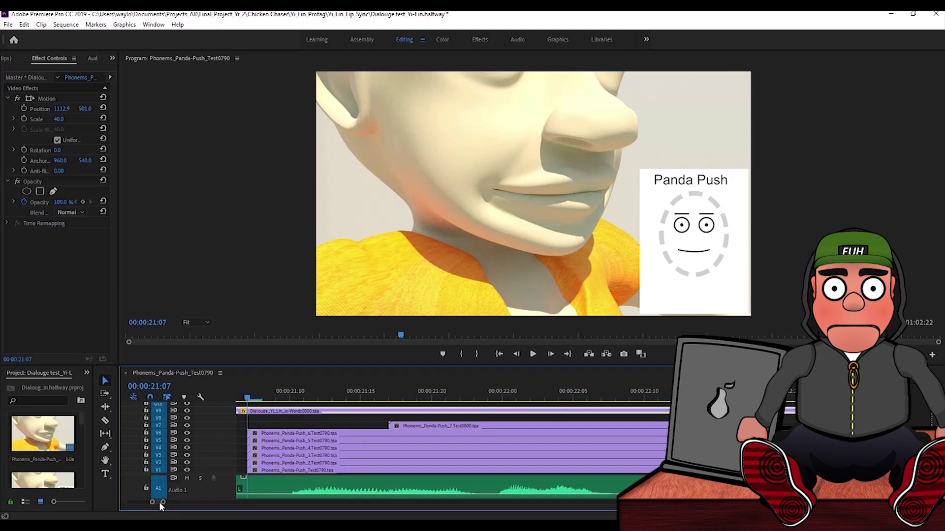
pyautogui.scroll(1, 158, 502)
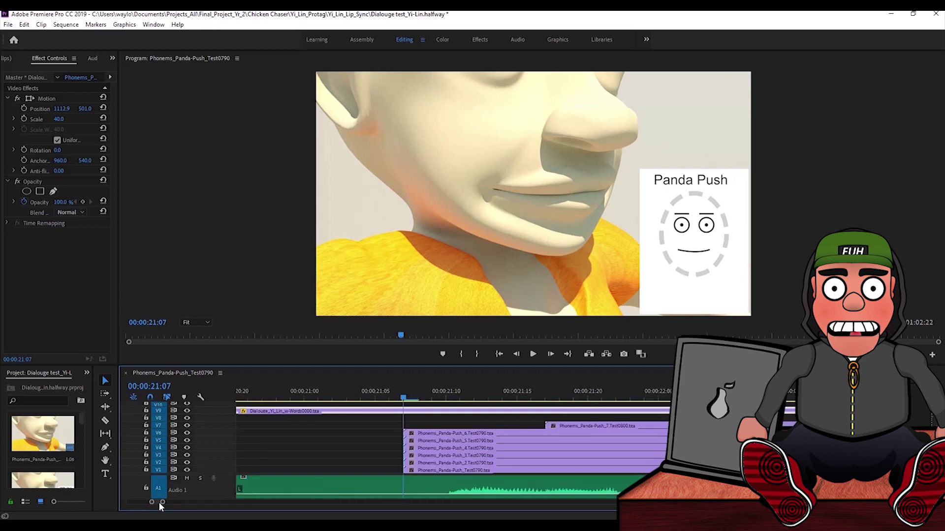
pyautogui.scroll(1, 159, 502)
pyautogui.scroll(-1, 158, 502)
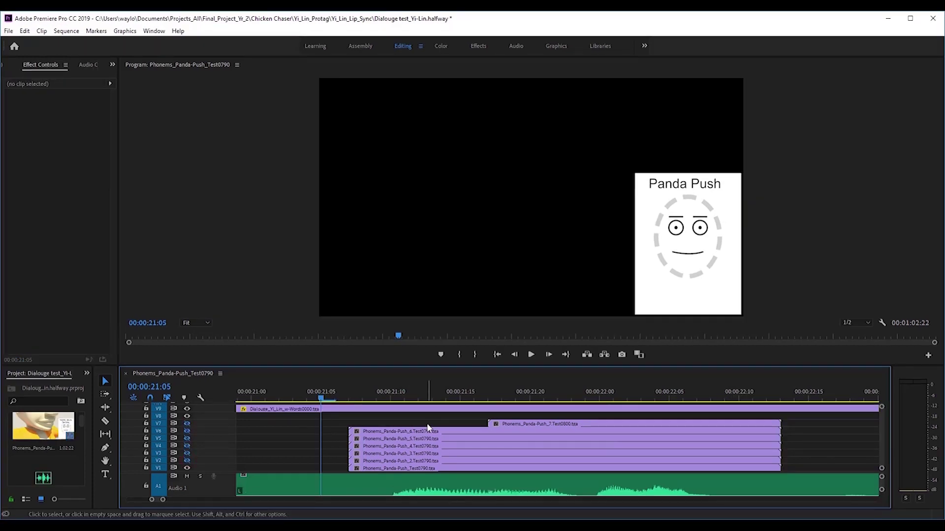
pyautogui.press('space')
pyautogui.press('space')
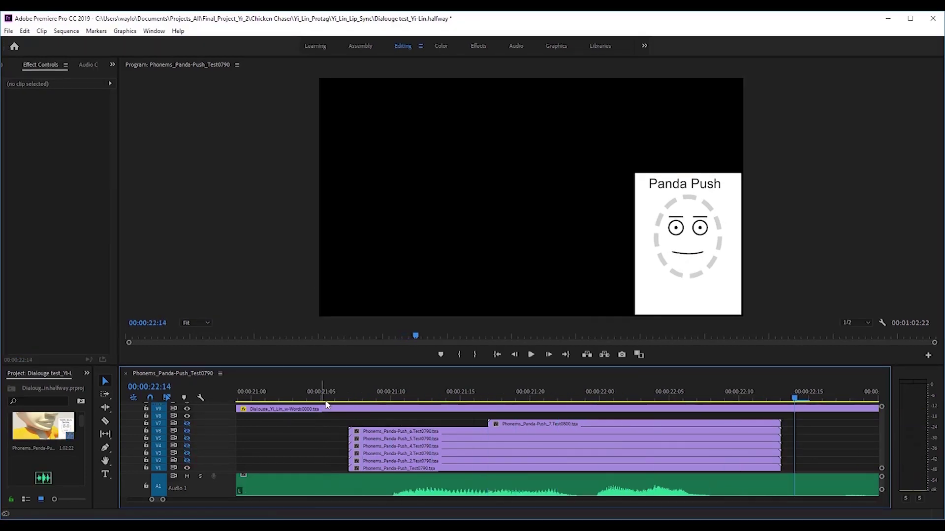
# Step: Return to 00:00:21:05, enable the second and third Panda Push tests on tracks V2 and V3 one at a time, and play each
pyautogui.click(322, 399)
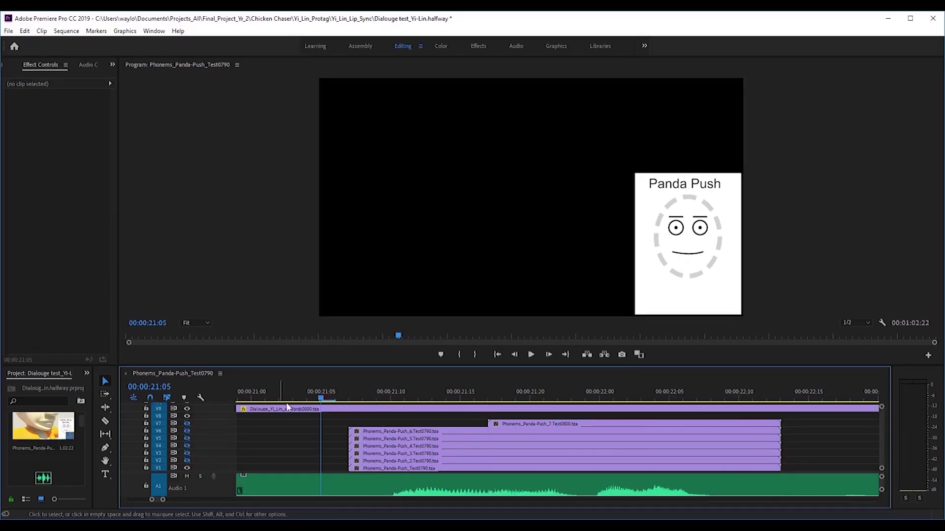
pyautogui.click(187, 461)
pyautogui.press('space')
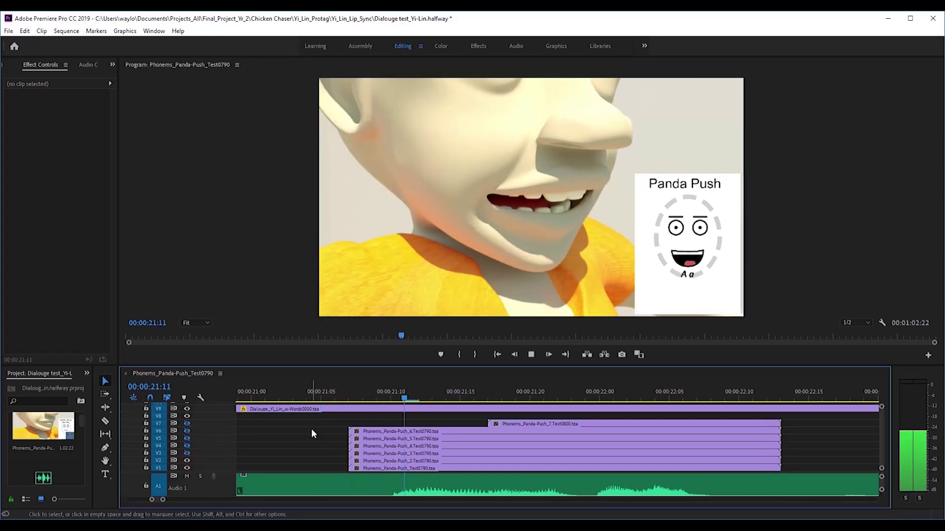
pyautogui.press('space')
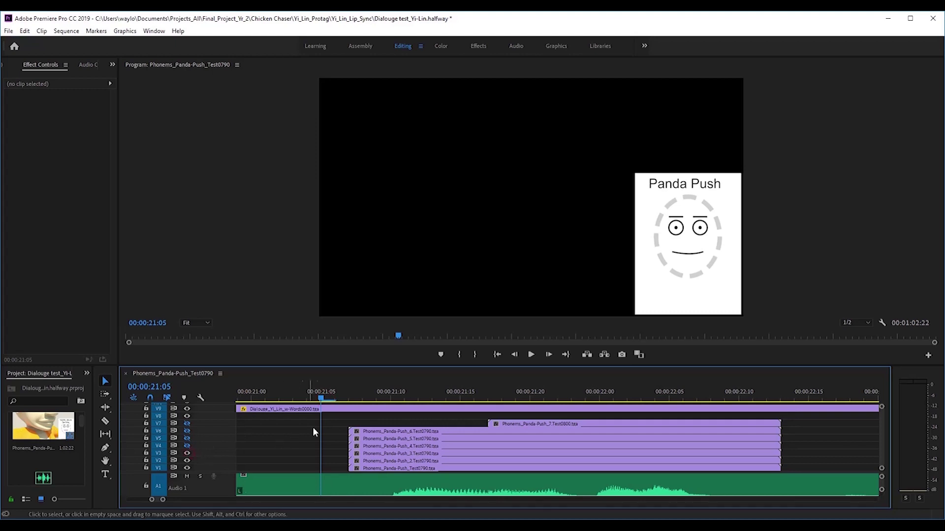
pyautogui.press('space')
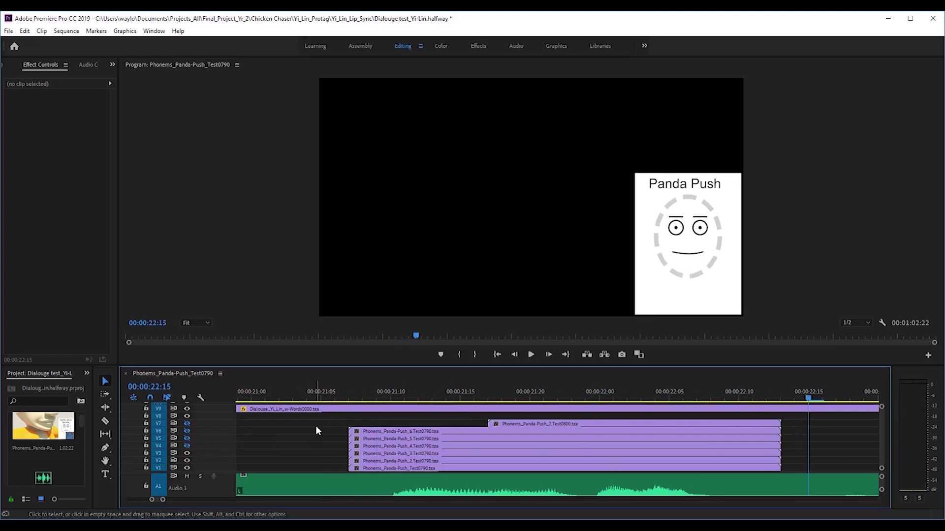
pyautogui.press('space')
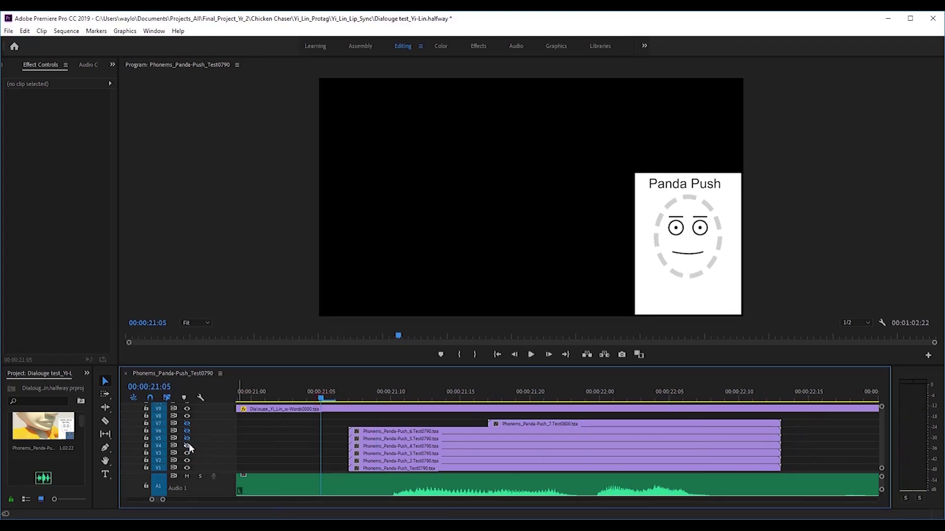
# Step: Enable the fourth and fifth Panda Push tests on tracks V4 and V5 in turn and play each from 00:00:21:05
pyautogui.press('space')
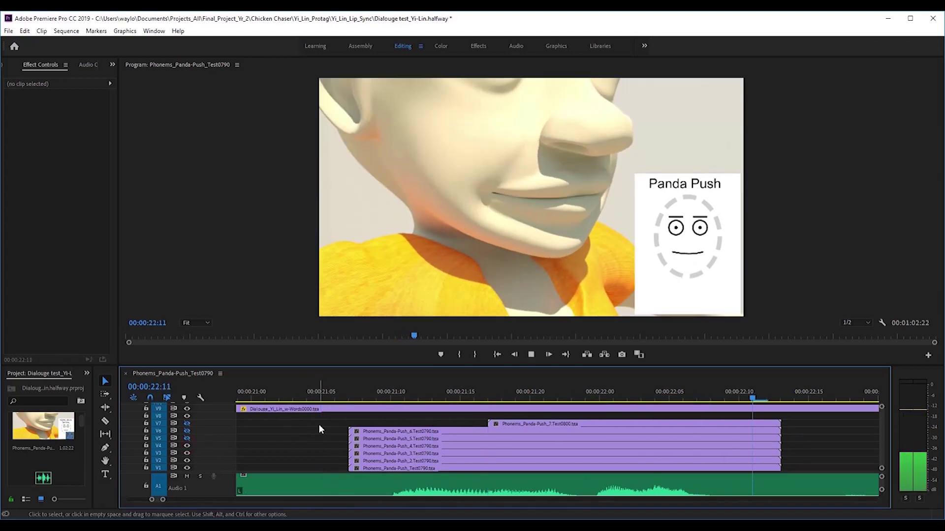
pyautogui.press('space')
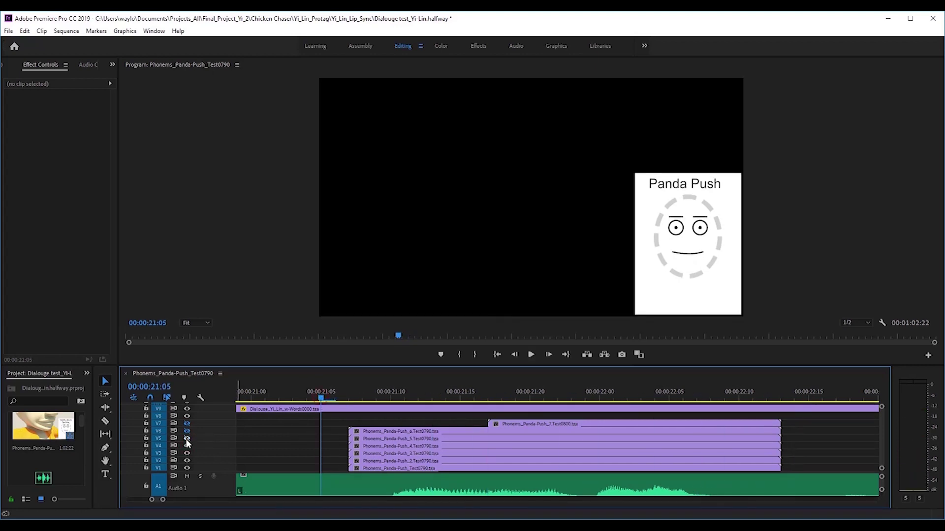
pyautogui.click(186, 439)
pyautogui.press('space')
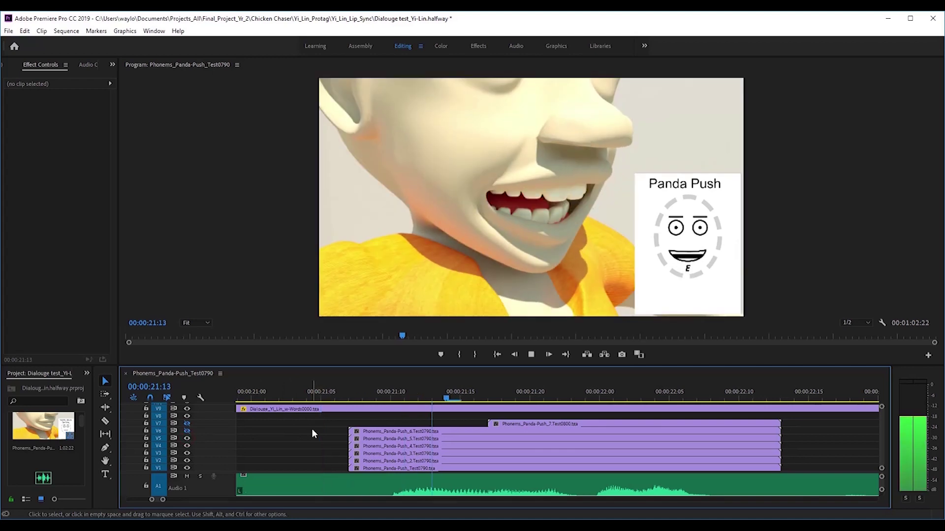
pyautogui.press('space')
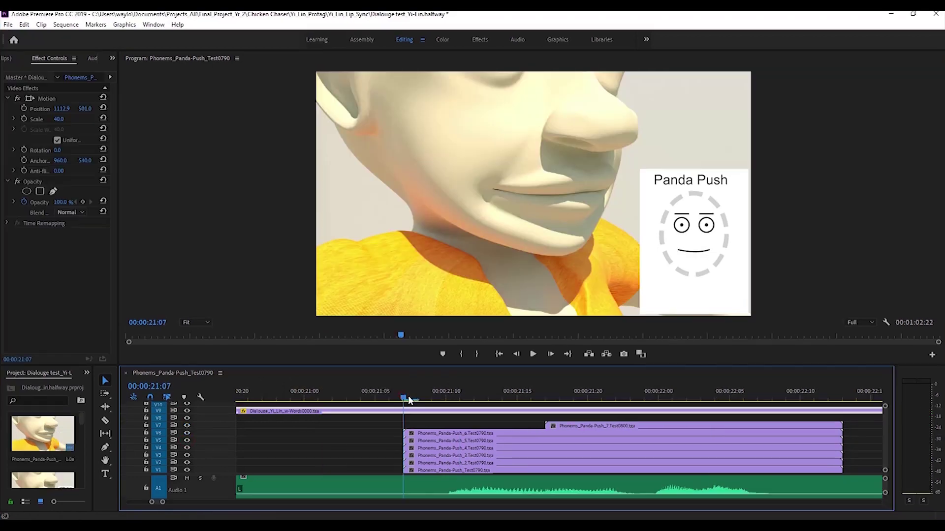